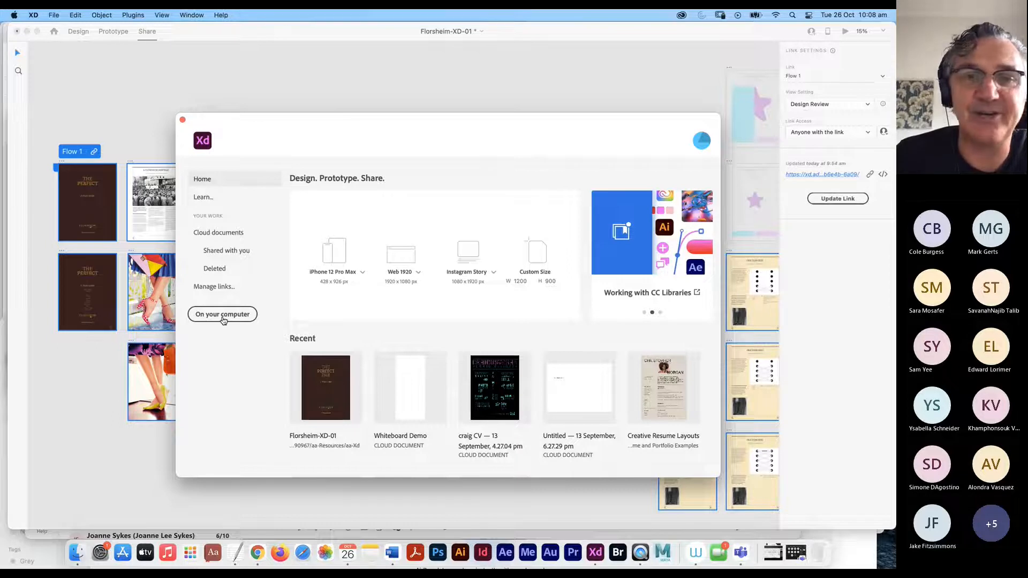
- Check and dismiss the 'On your computer' options, then open the iPhone 12 Pro Max preset's device-size list
left_click(223, 318)
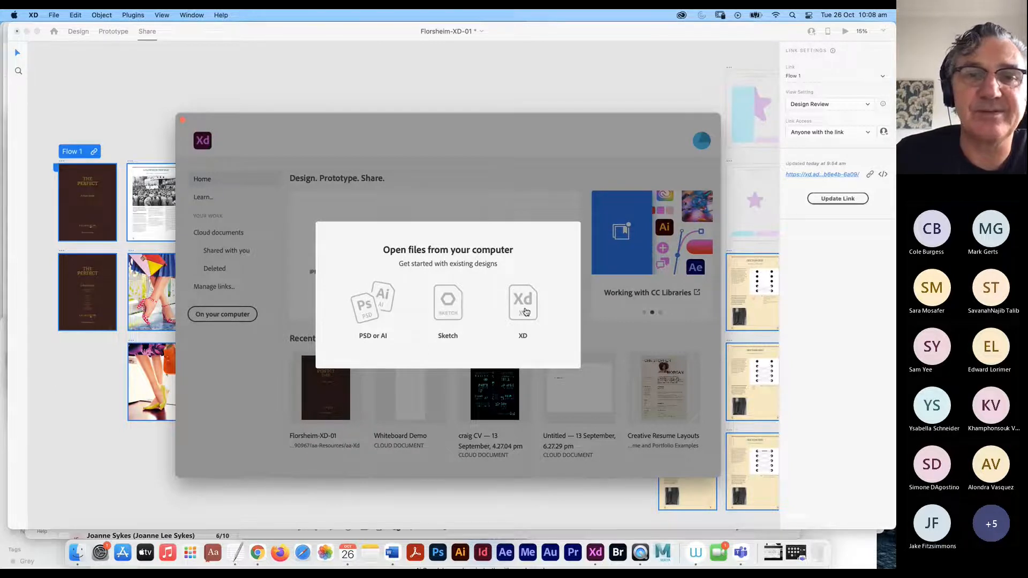
left_click(249, 127)
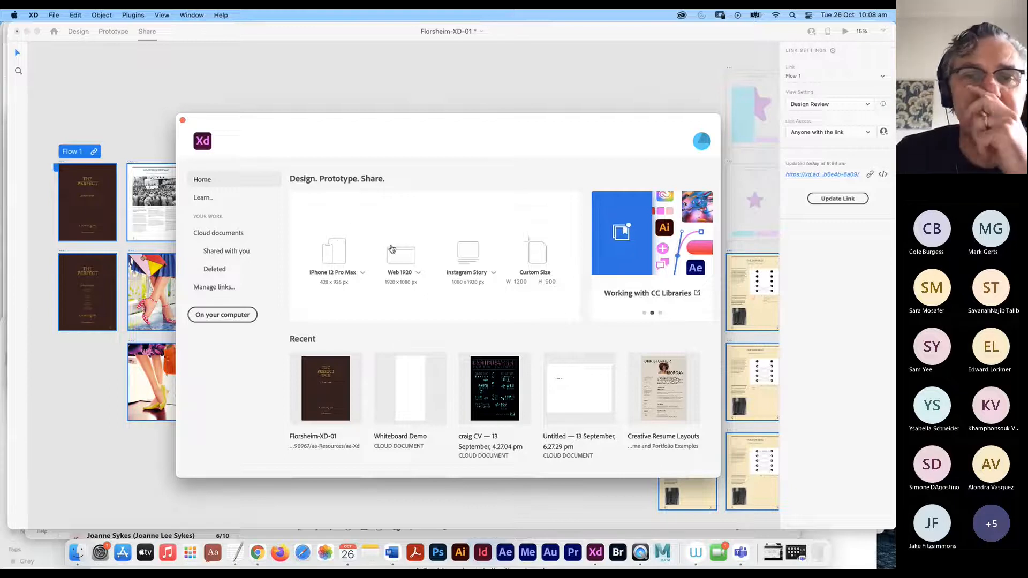
left_click(362, 273)
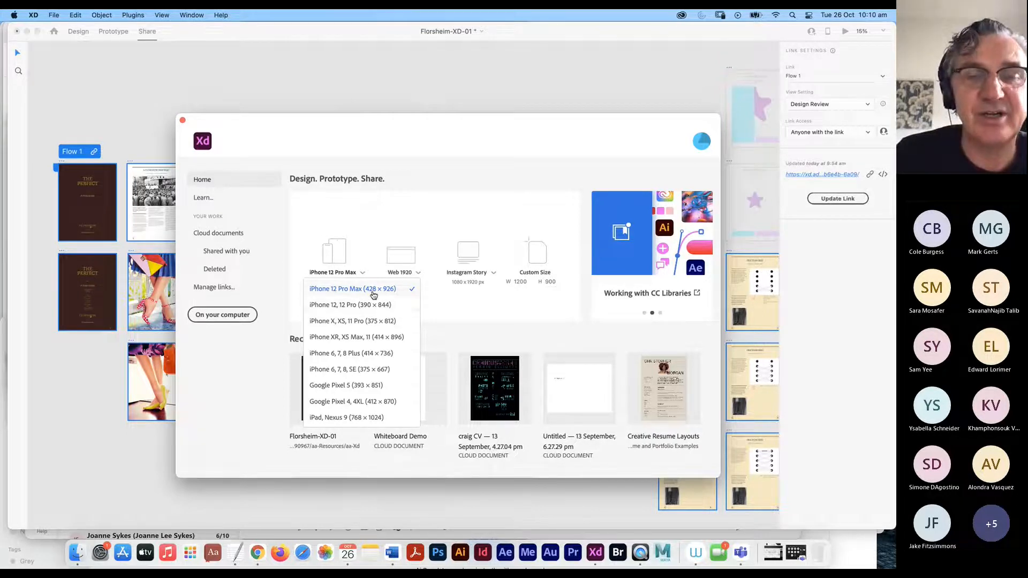
- Create a 375 × 812 iPhone X, XS, 11 Pro document and view it at 75%
left_click(358, 321)
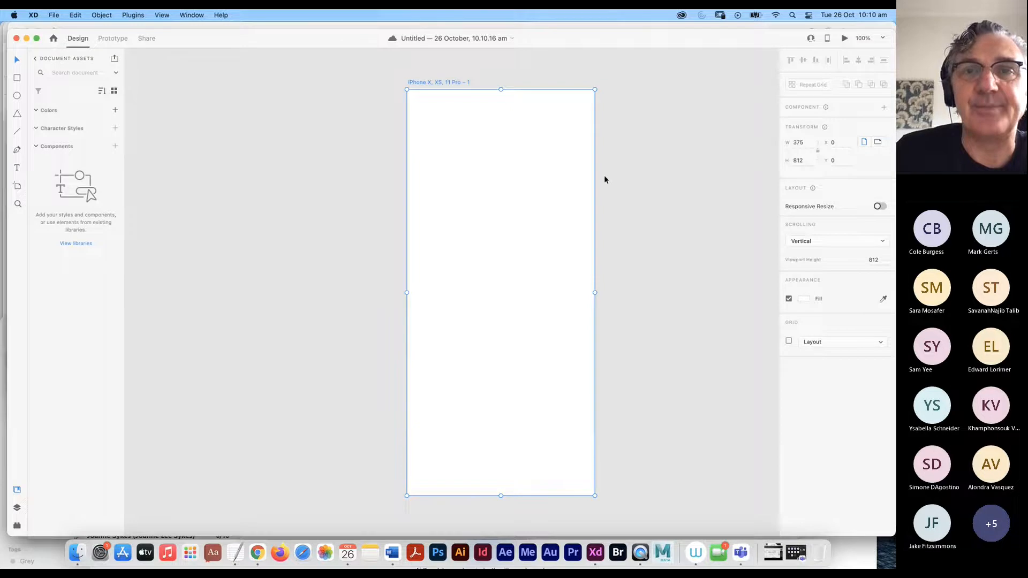
left_click_drag(583, 37, 578, 30)
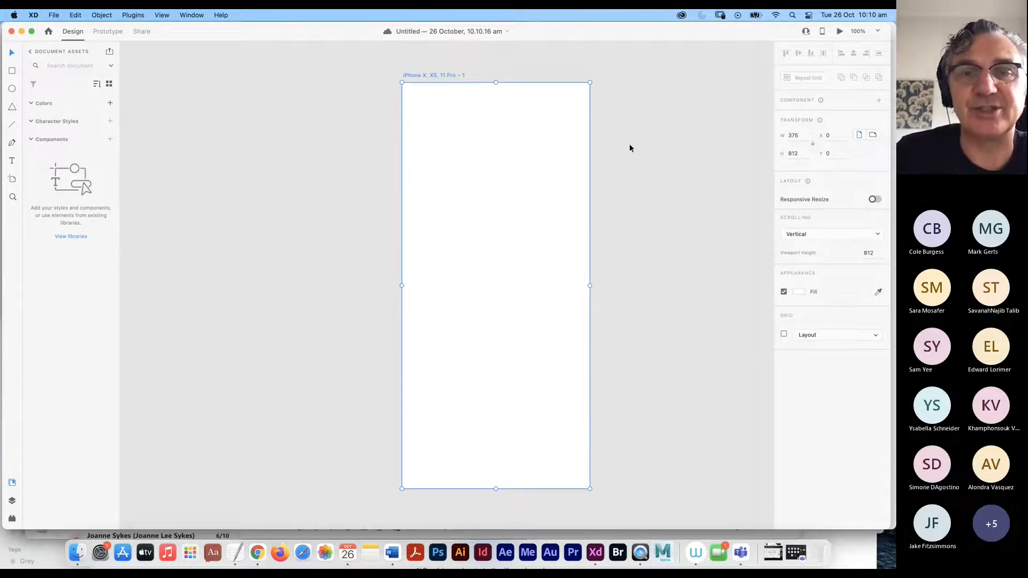
key("super+minus")
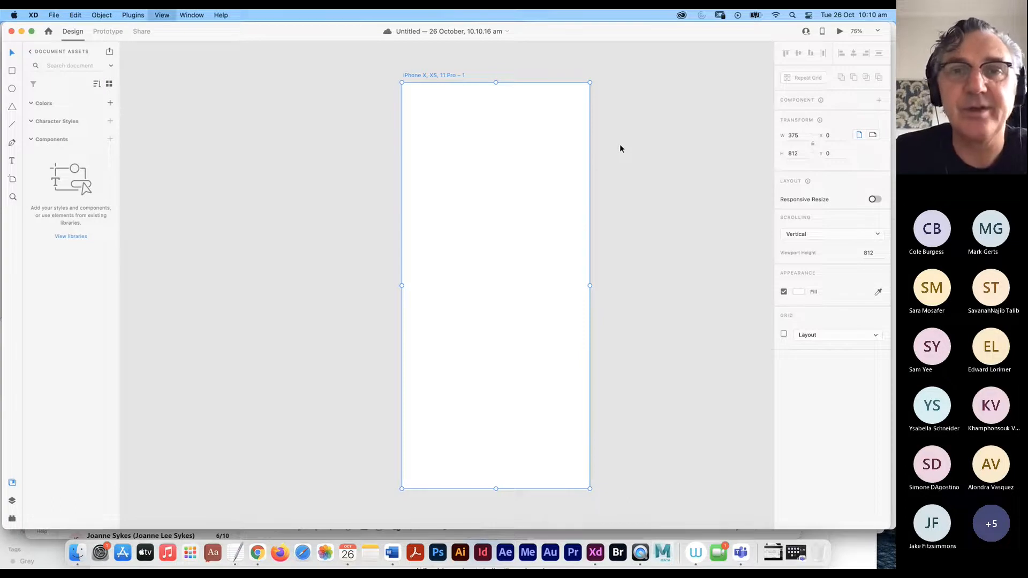
left_click_drag(642, 229, 433, 206)
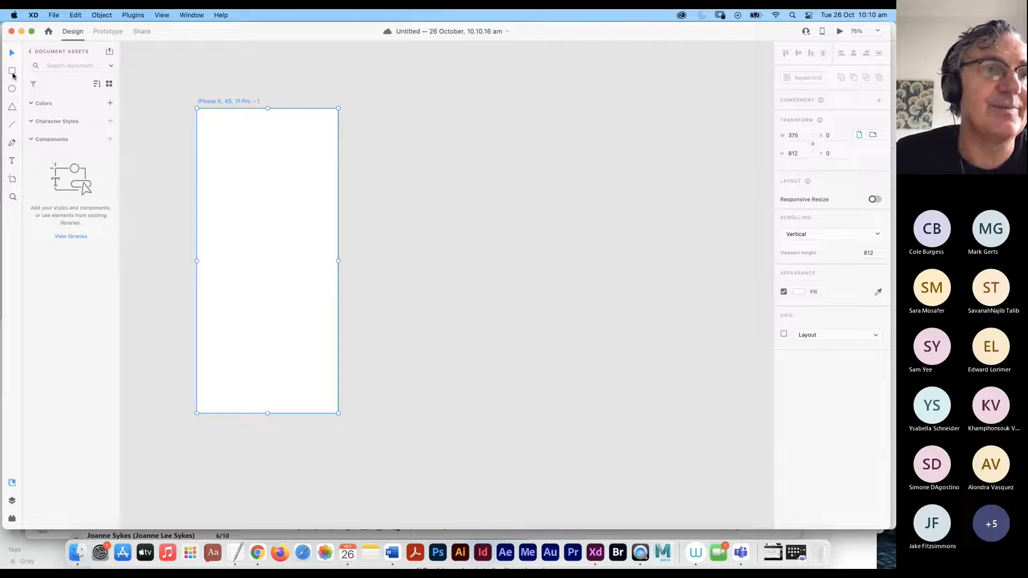
- Draw a borderless #CCCCCC header bar, add a rectangle below it, and switch to Finder
key("r")
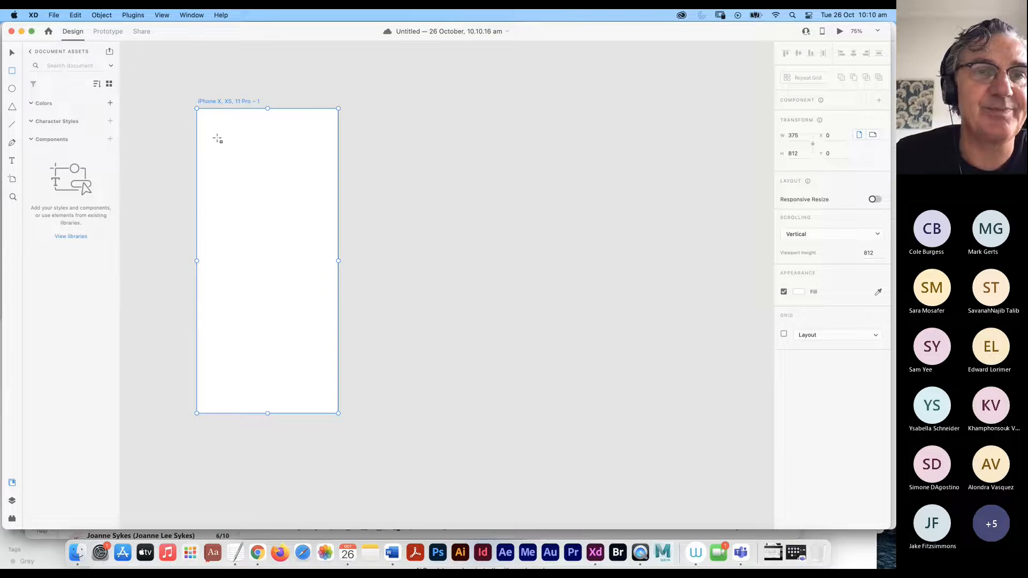
left_click_drag(199, 146, 338, 110)
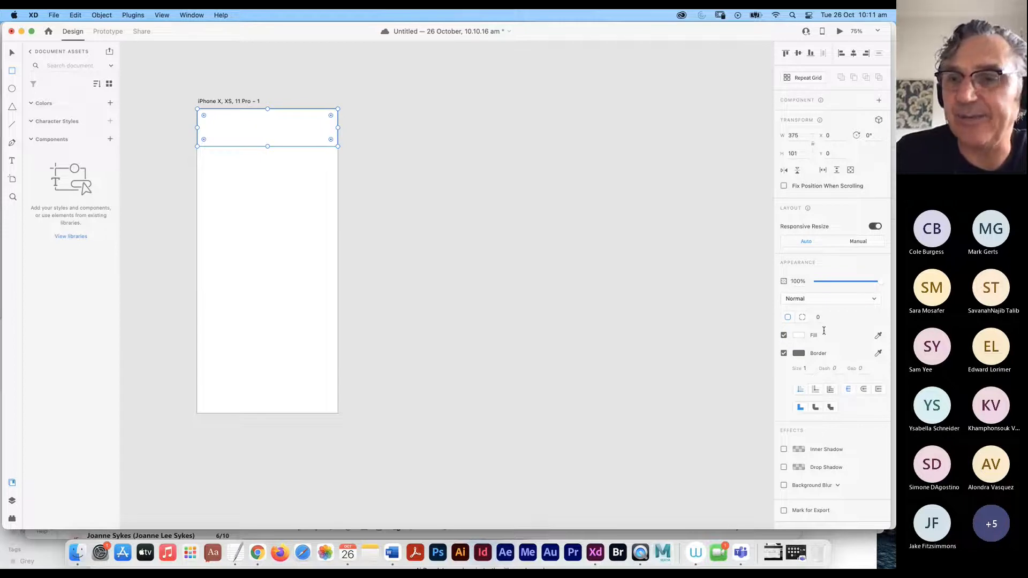
left_click(784, 353)
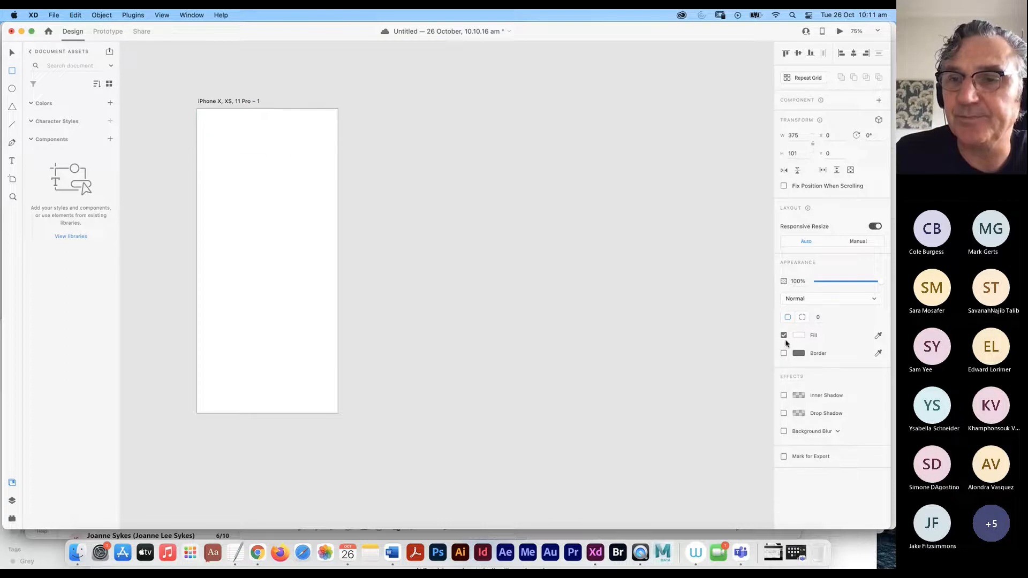
left_click(798, 335)
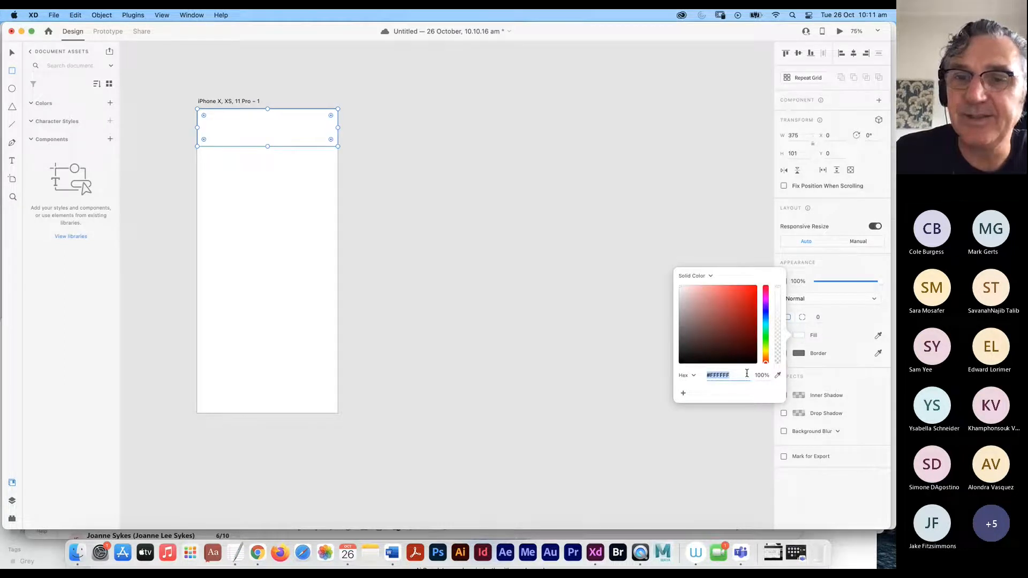
type("cccccc")
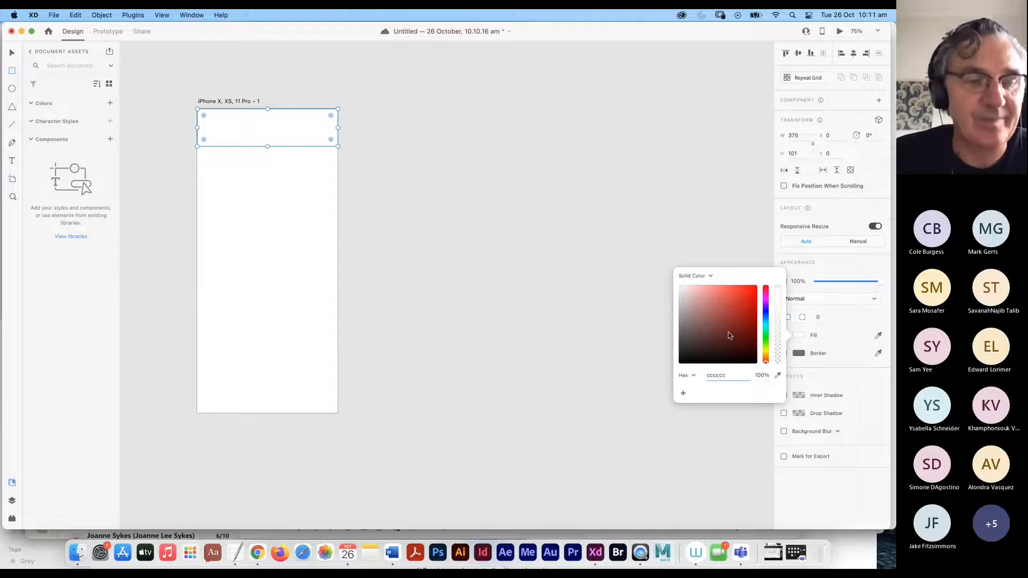
key("Tab")
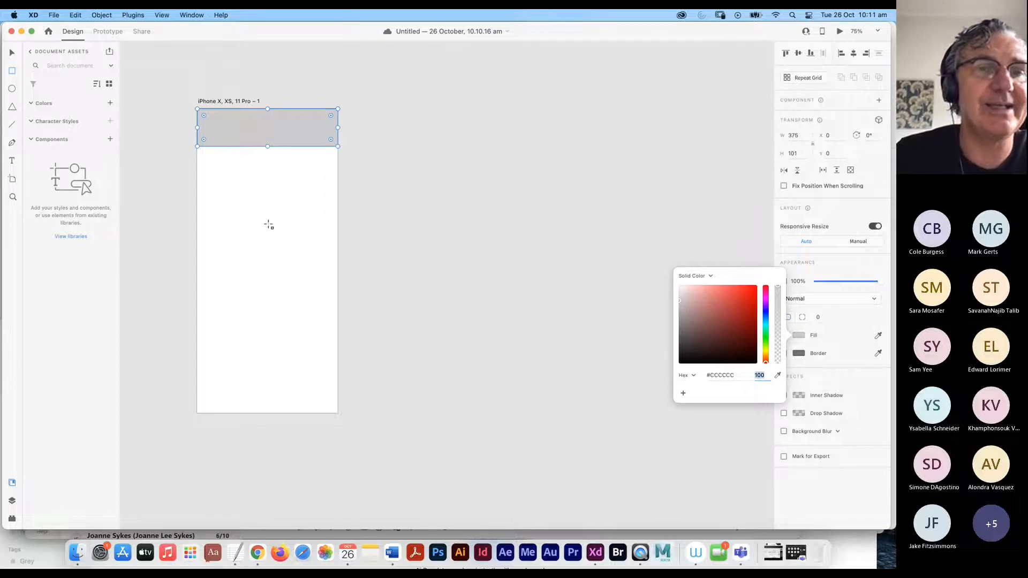
left_click_drag(228, 184, 310, 253)
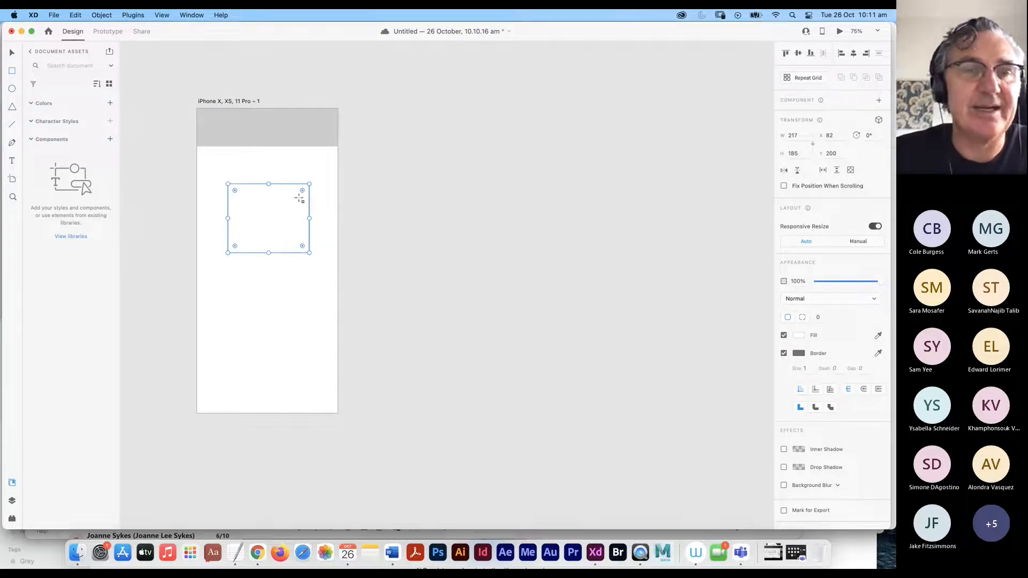
key("super+Tab")
key("super+Tab")
key("super+Tab")
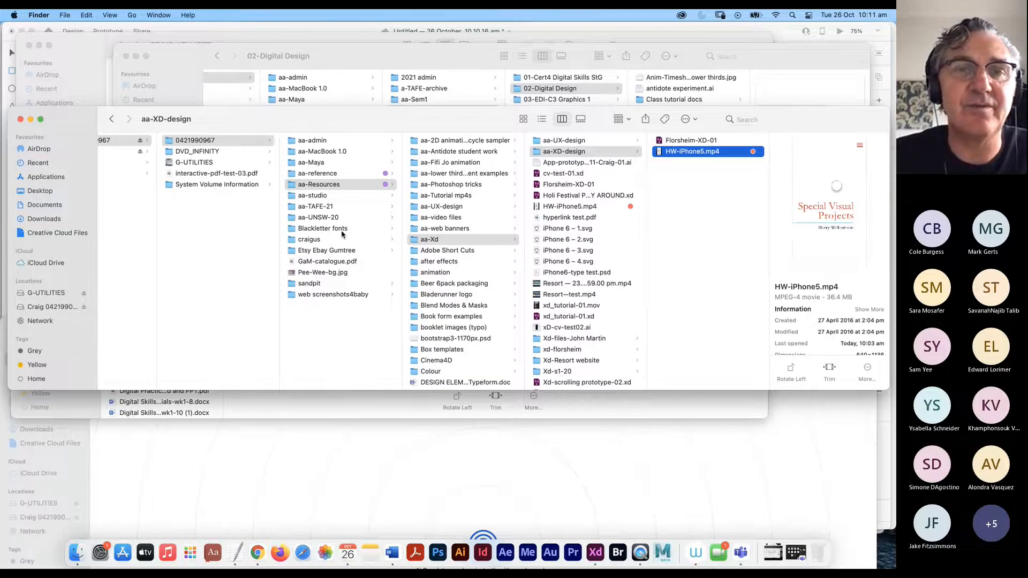
- Browse Finder from aa-TAFE-21 through the course folders down to aa-Xd/aa-XD-design
left_click(345, 207)
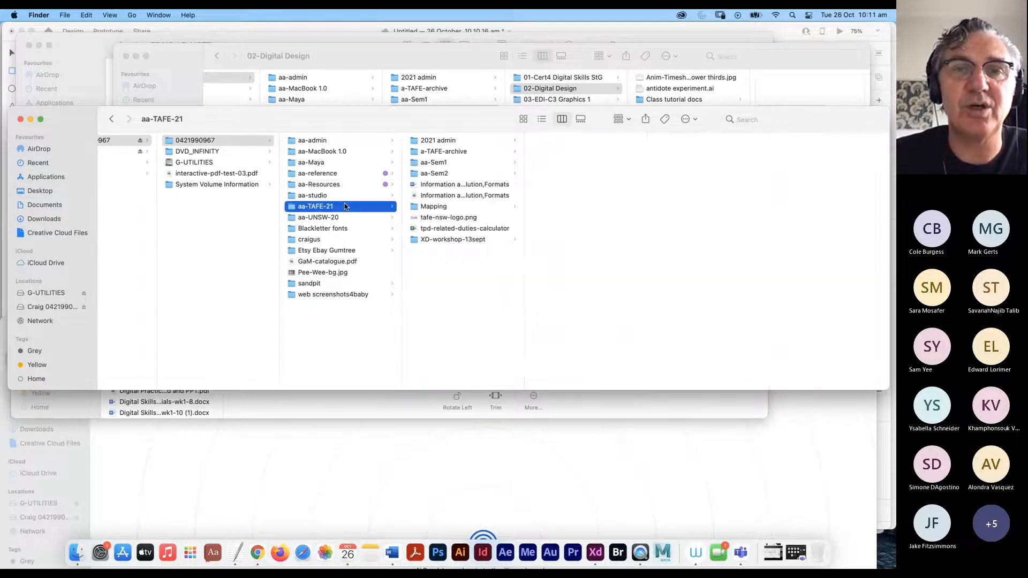
left_click(452, 174)
left_click(577, 153)
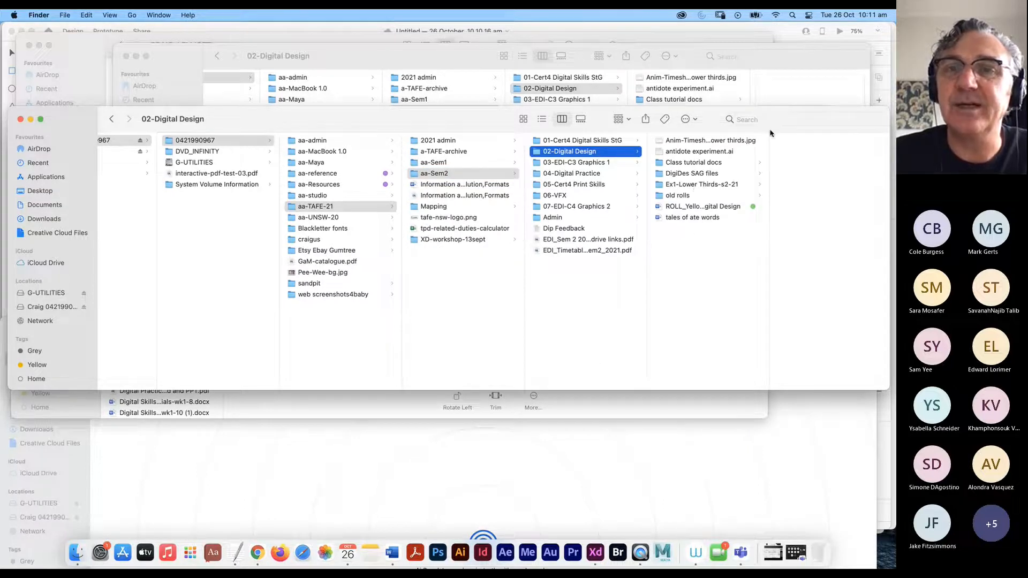
left_click(445, 162)
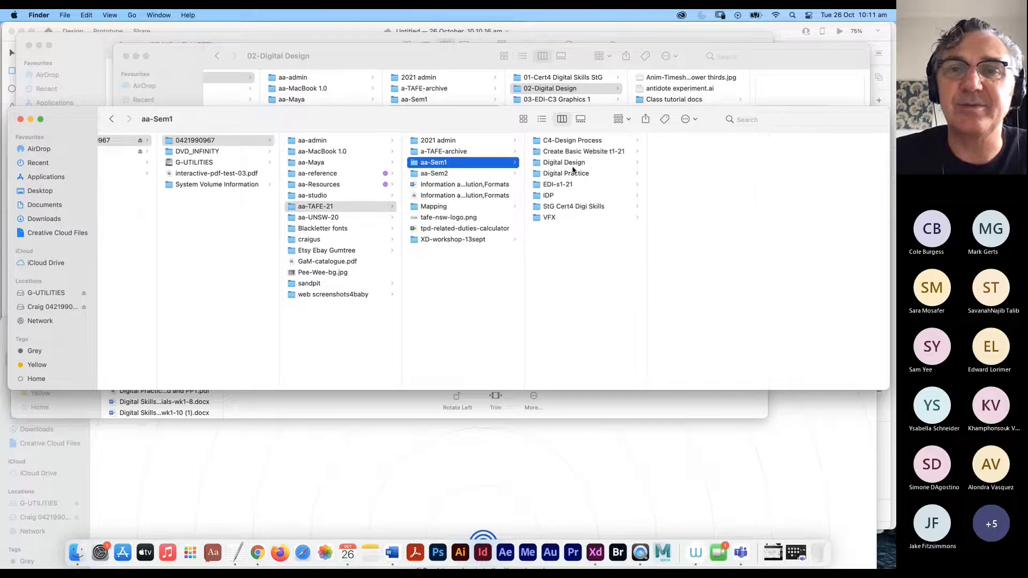
left_click(578, 163)
left_click(685, 141)
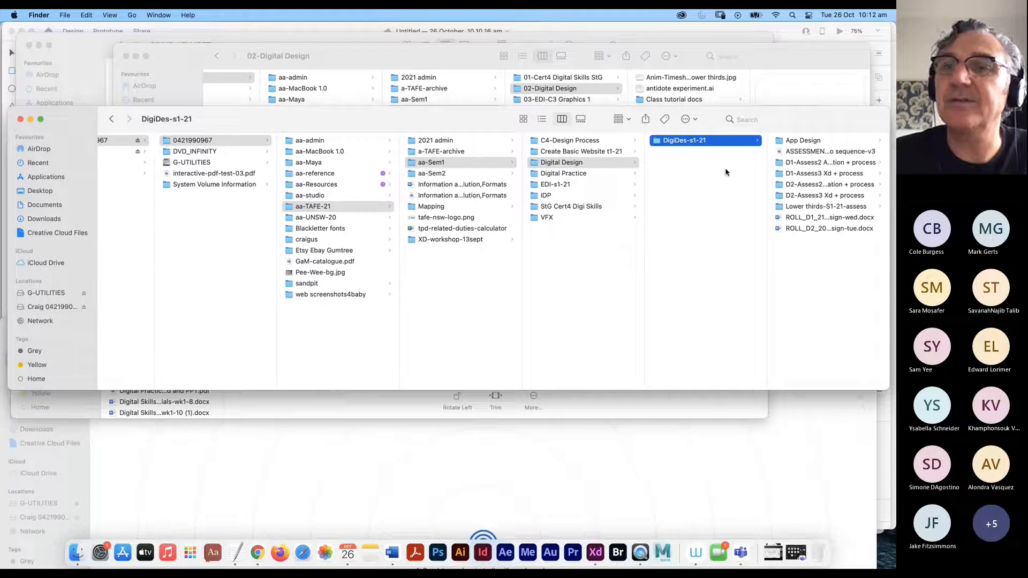
left_click(315, 194)
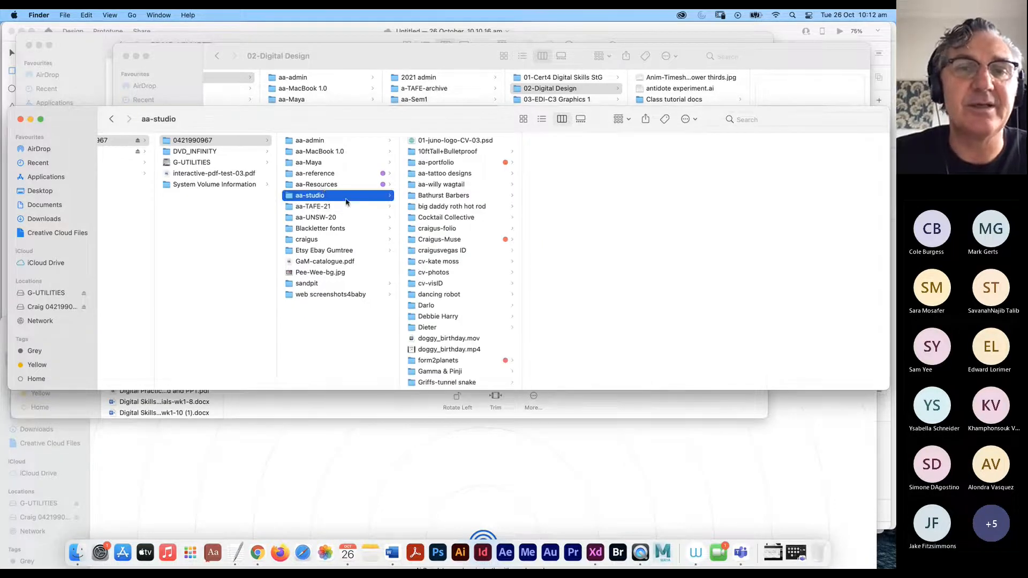
left_click(331, 184)
scroll(465, 246, "down", 2)
left_click(435, 218)
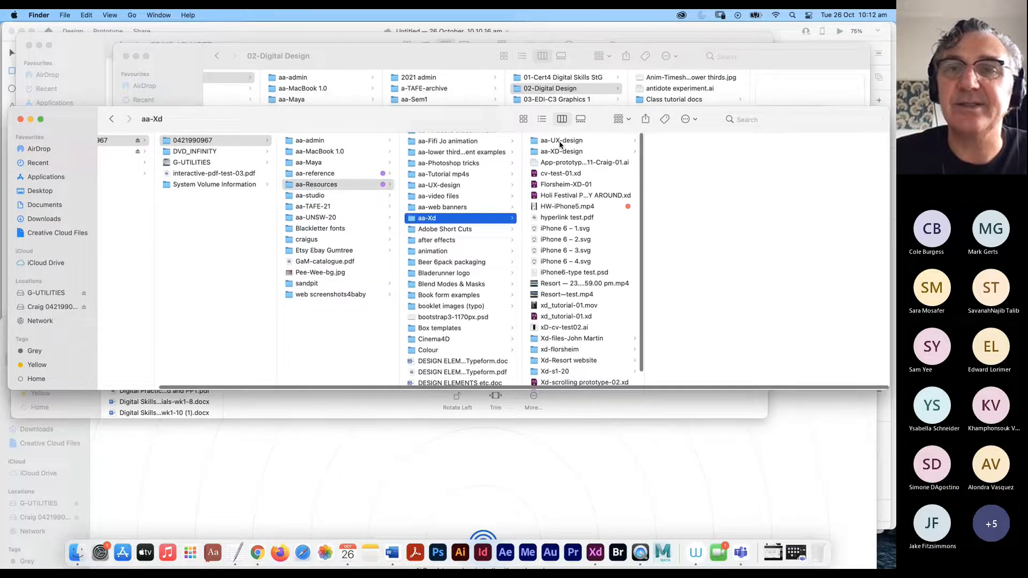
left_click(568, 152)
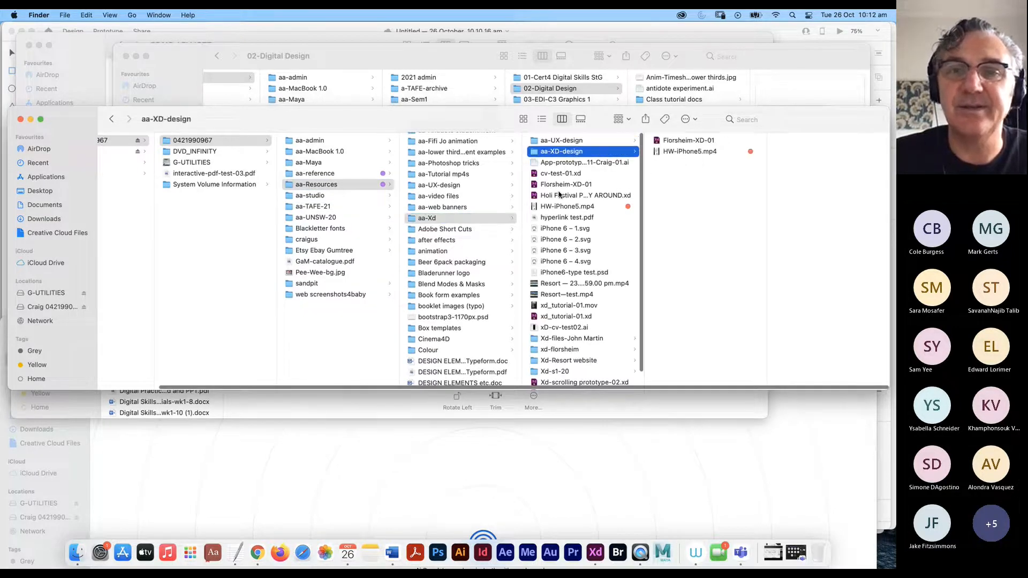
scroll(585, 340, "down", 3)
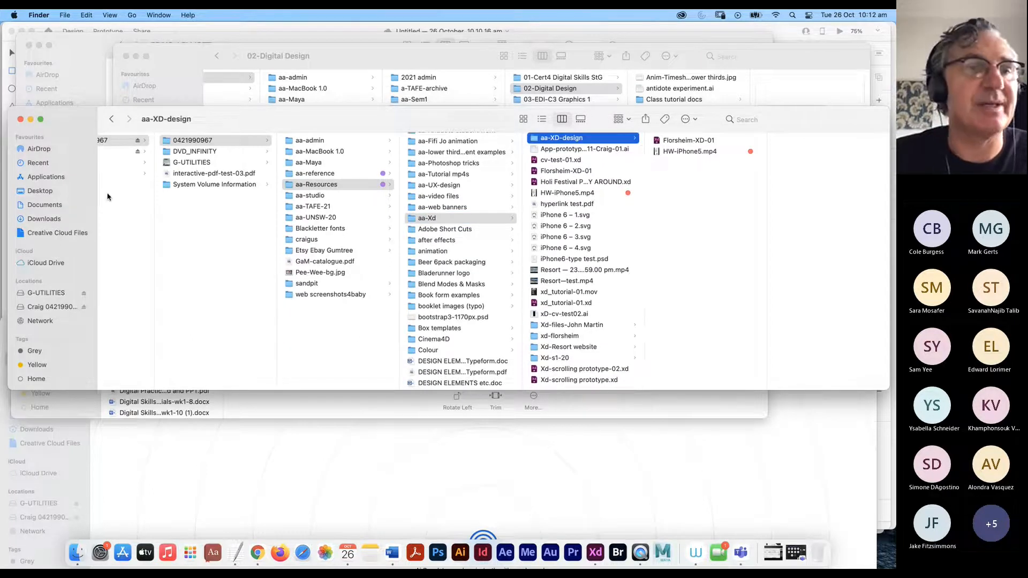
- Select the 4.51.00 pm Desktop screenshot, move Finder to the right, and return to XD
left_click(43, 192)
scroll(140, 230, "down", 5)
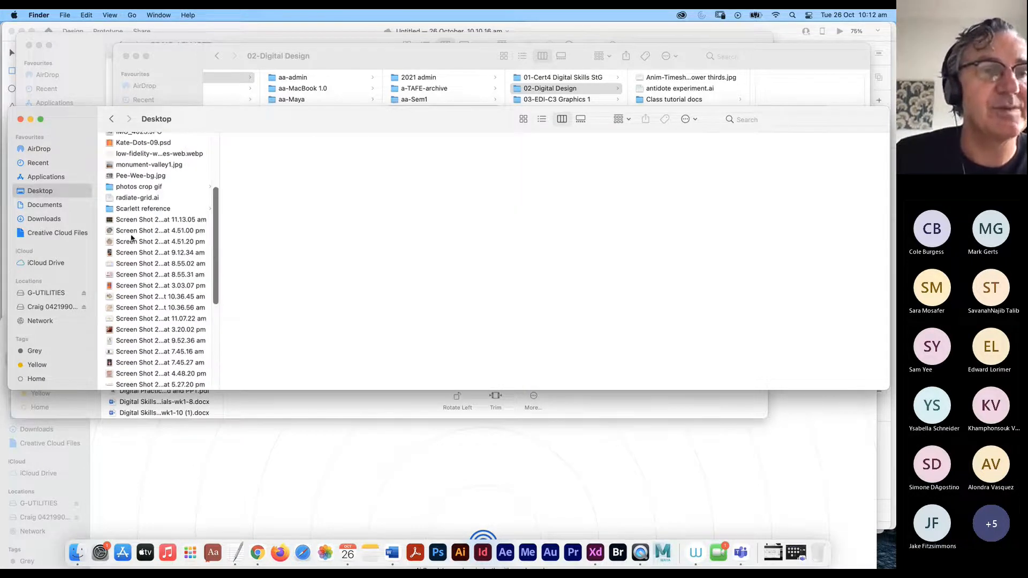
left_click(128, 231)
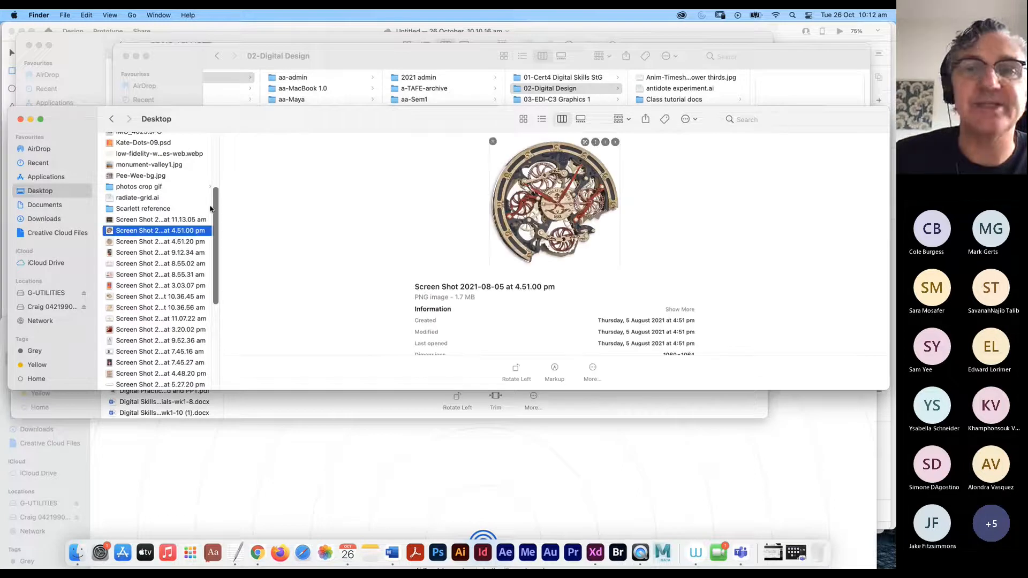
left_click_drag(192, 119, 894, 107)
key("super+Tab")
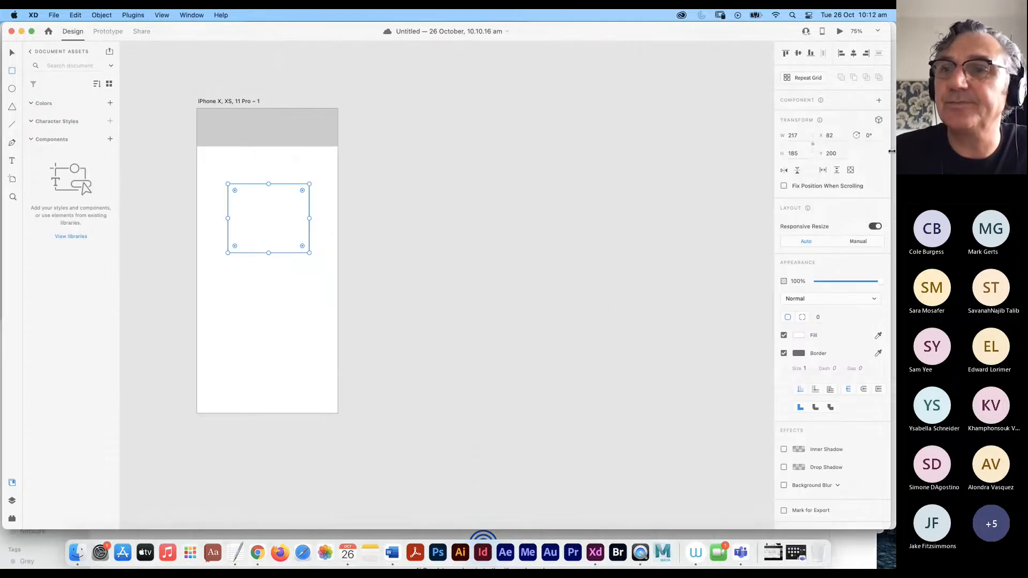
- Close the Florsheim-XD-01 document without saving
left_click_drag(766, 170, 744, 172)
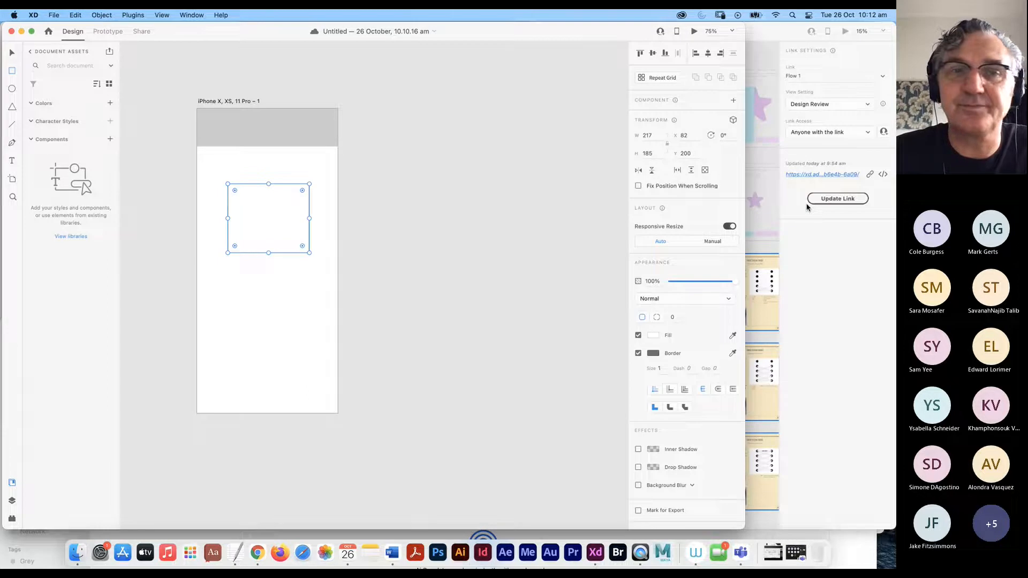
key("super+Tab")
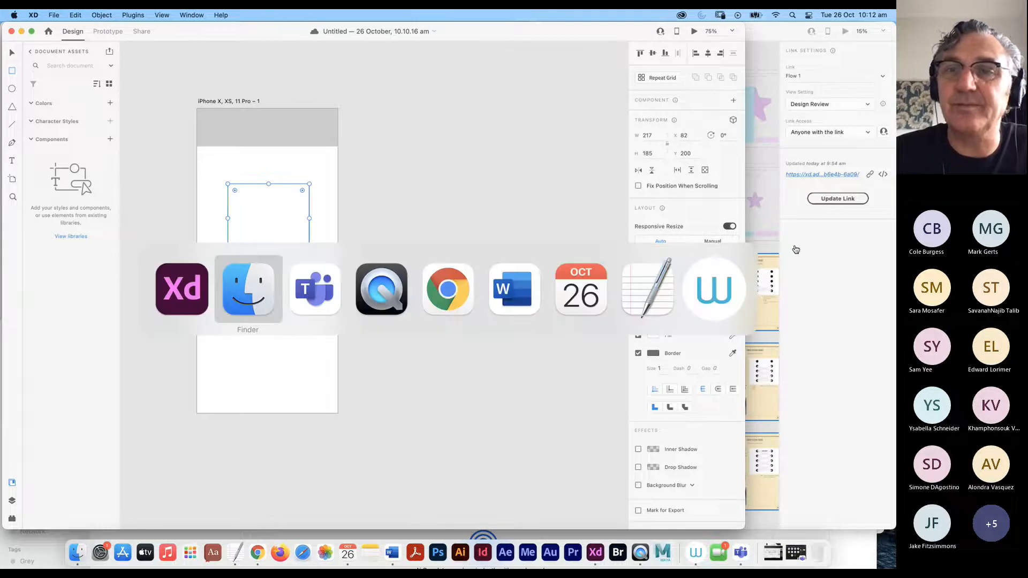
key("super+Tab")
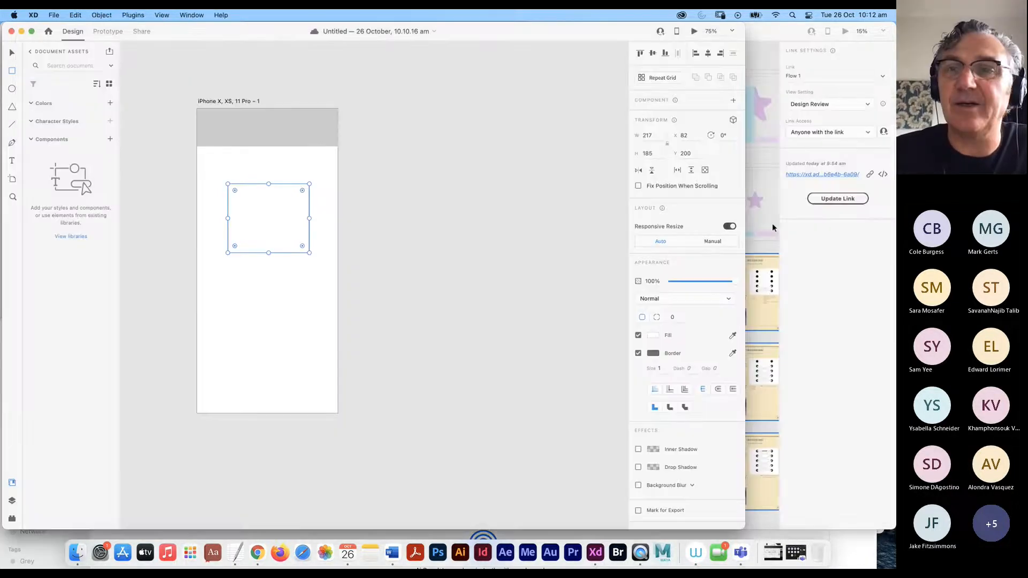
left_click(772, 223)
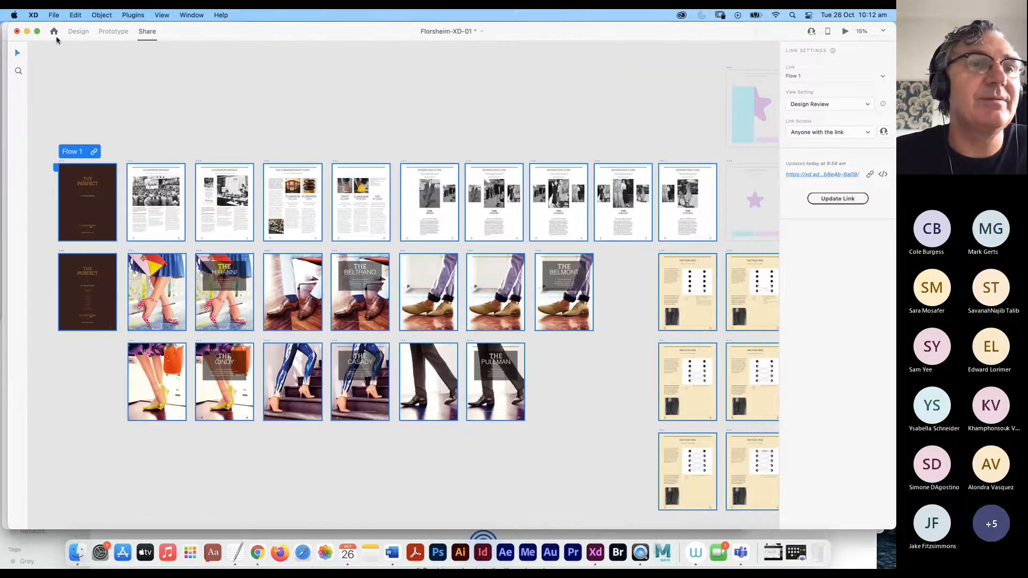
key("super+w")
left_click(456, 318)
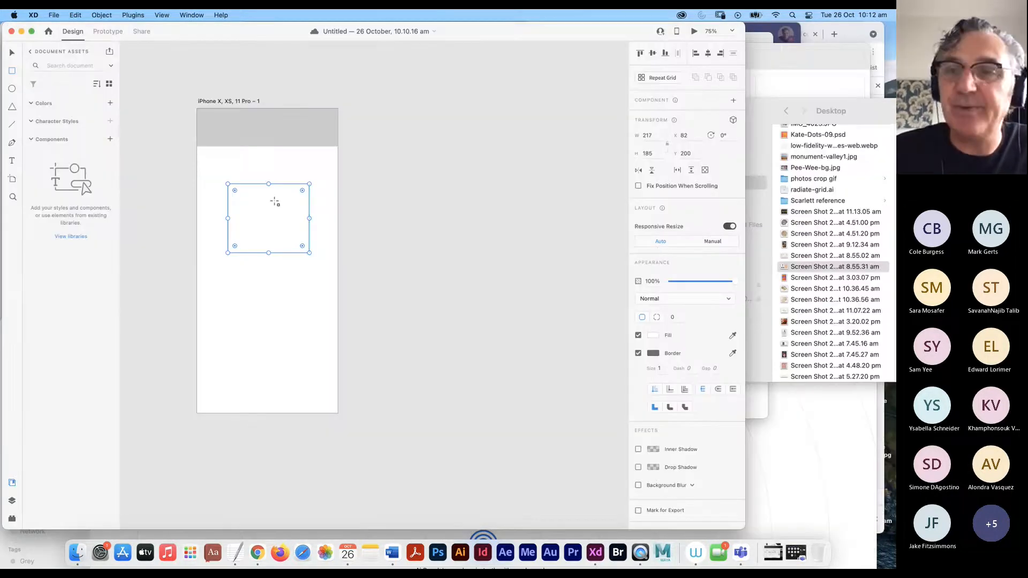
- Fill the 217 × 185 rectangle with the 8.55.31 am cartoon screenshot from Finder
left_click_drag(808, 269, 272, 229)
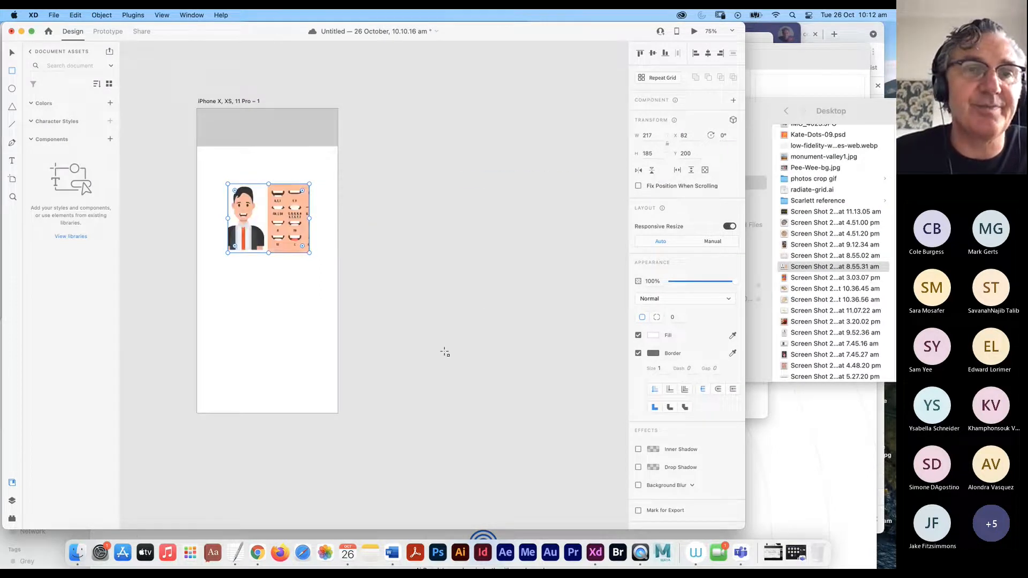
left_click(12, 53)
key("t")
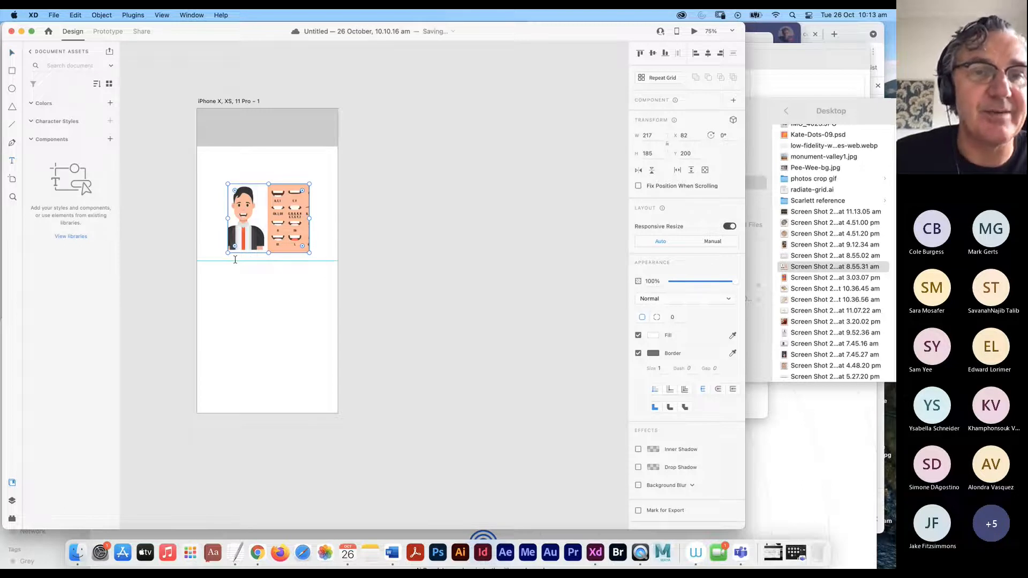
- Add a Helvetica Neue 20 placeholder caption just under the image and select both together
left_click_drag(235, 260, 295, 270)
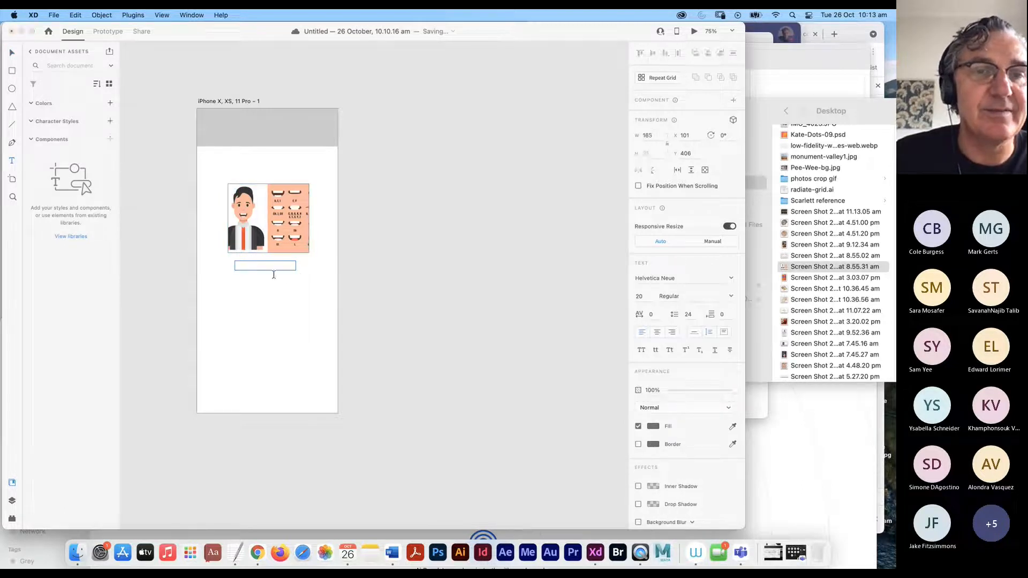
type("rgrgcthv4yjv4u6j")
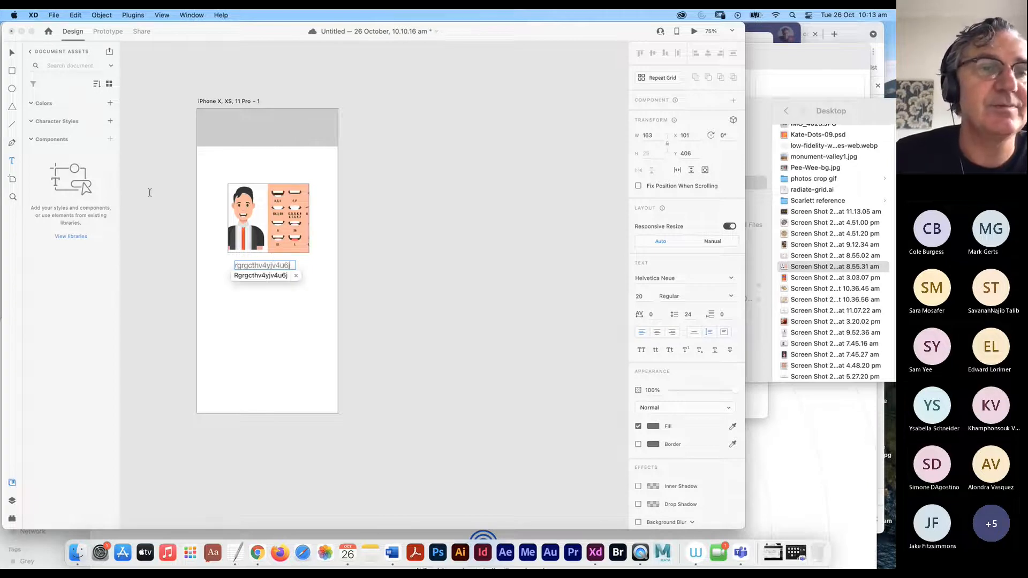
left_click(262, 276)
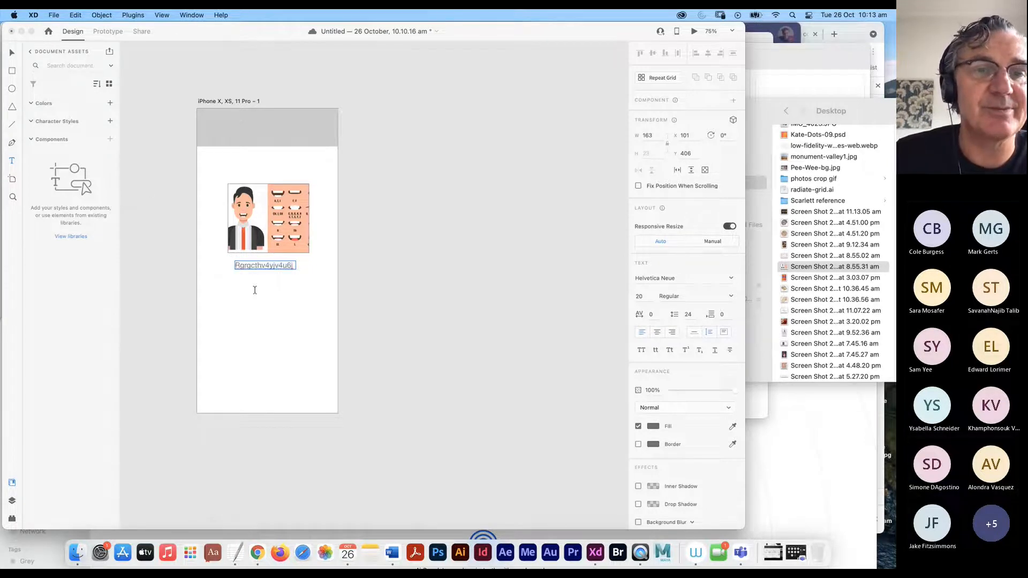
left_click(288, 270)
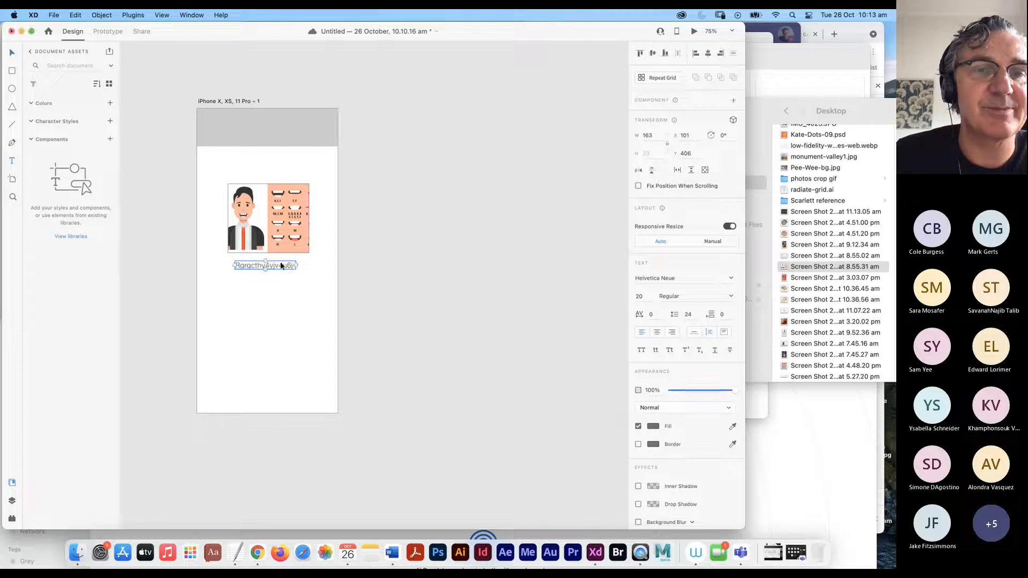
left_click_drag(281, 266, 282, 256)
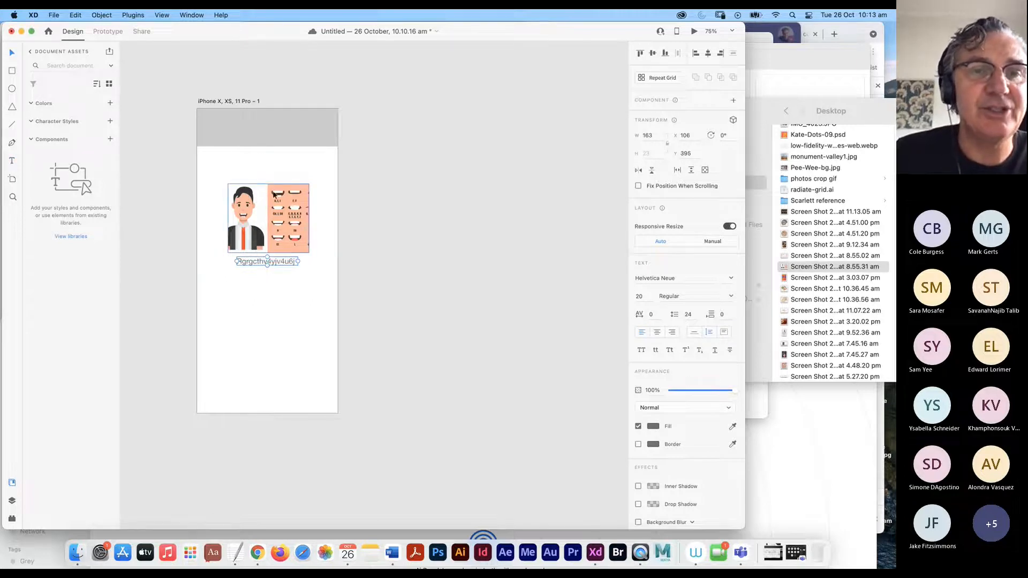
left_click_drag(212, 186, 303, 273)
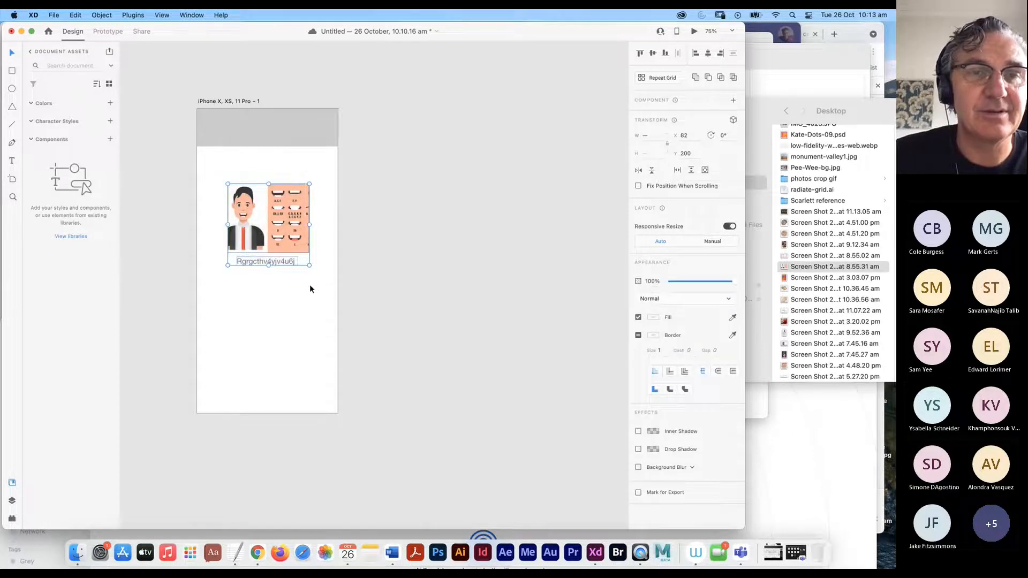
left_click(102, 15)
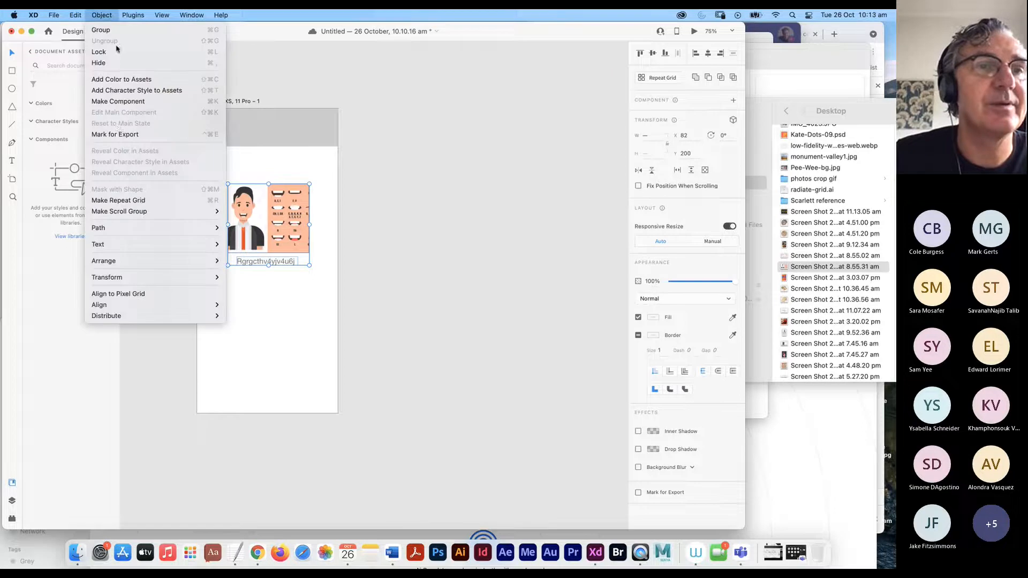
- Group image and caption into a card, then duplicate it with the 9.12.34 am pretzel image and a new caption
left_click(101, 30)
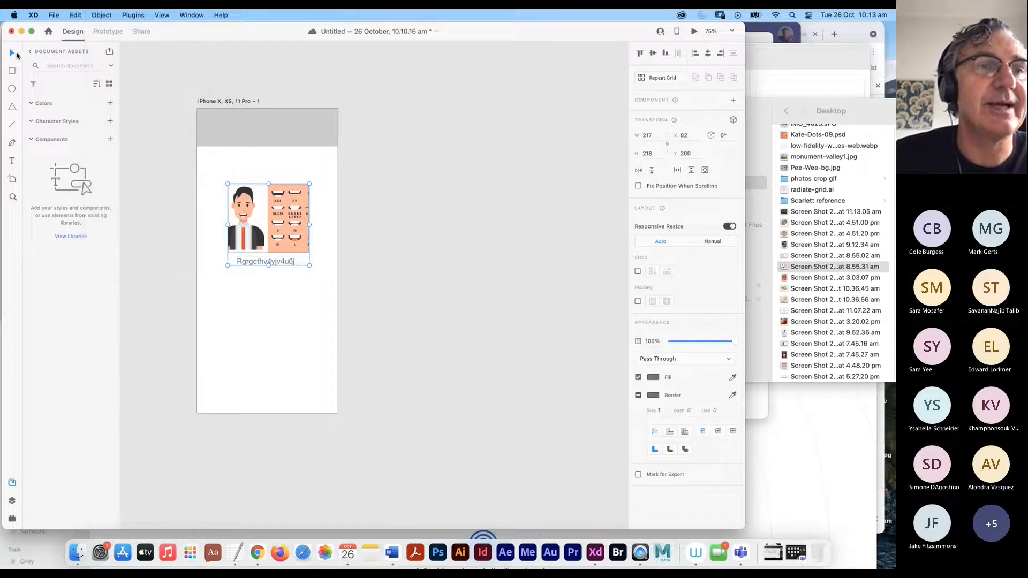
key("alt")
left_click_drag(276, 234, 352, 232)
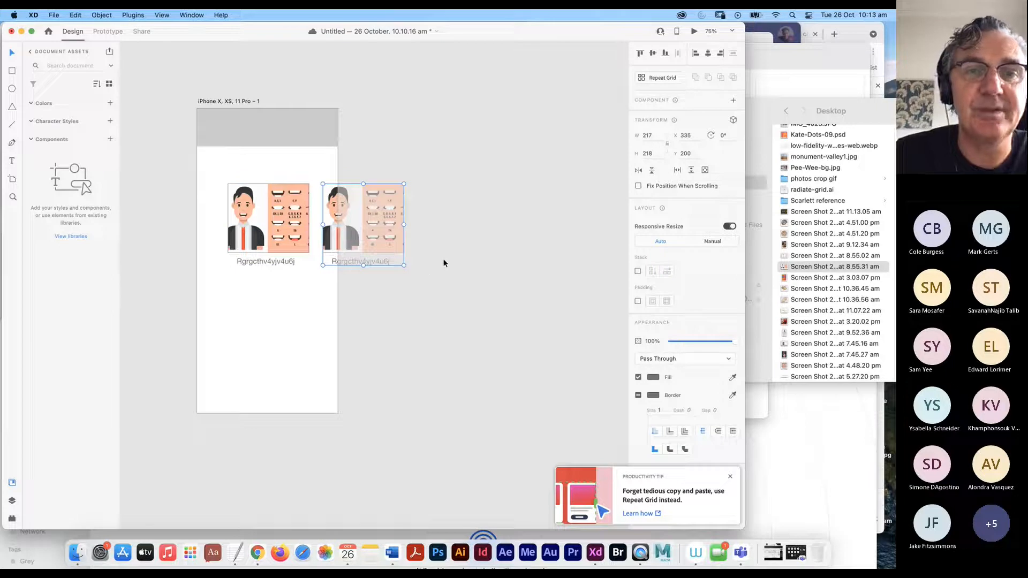
double_click(367, 226)
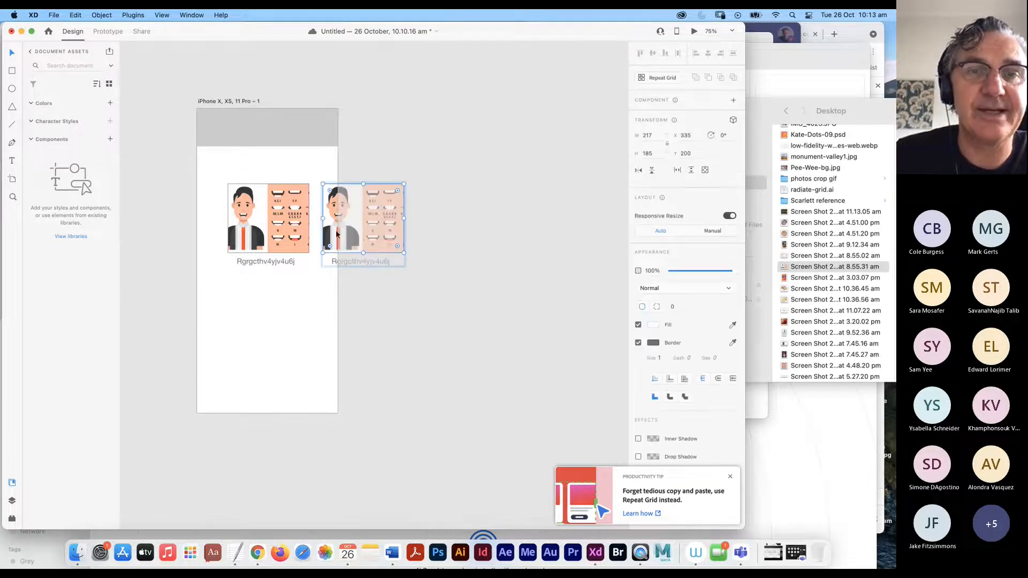
left_click(806, 245)
left_click_drag(806, 248, 369, 219)
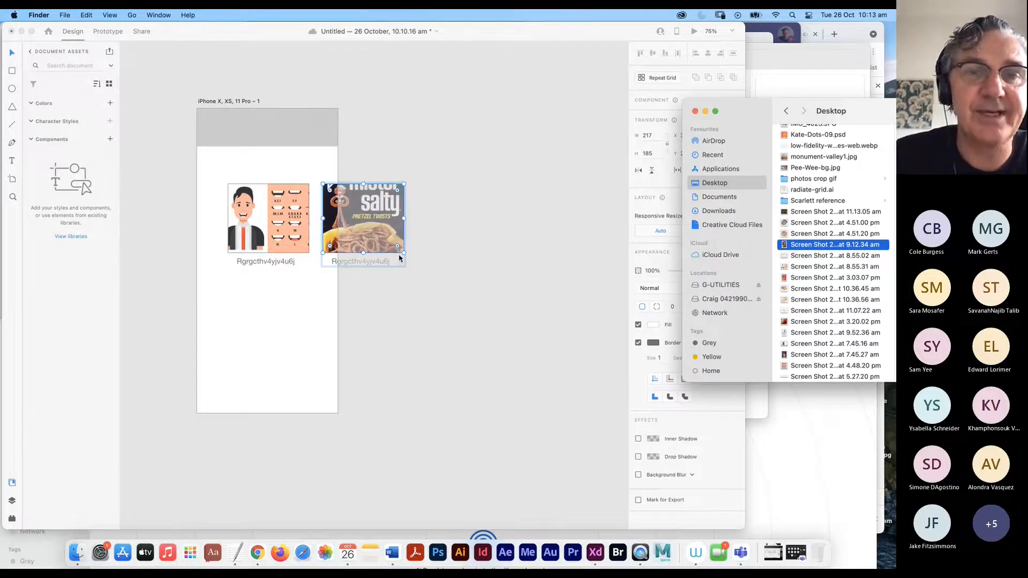
left_click(337, 262)
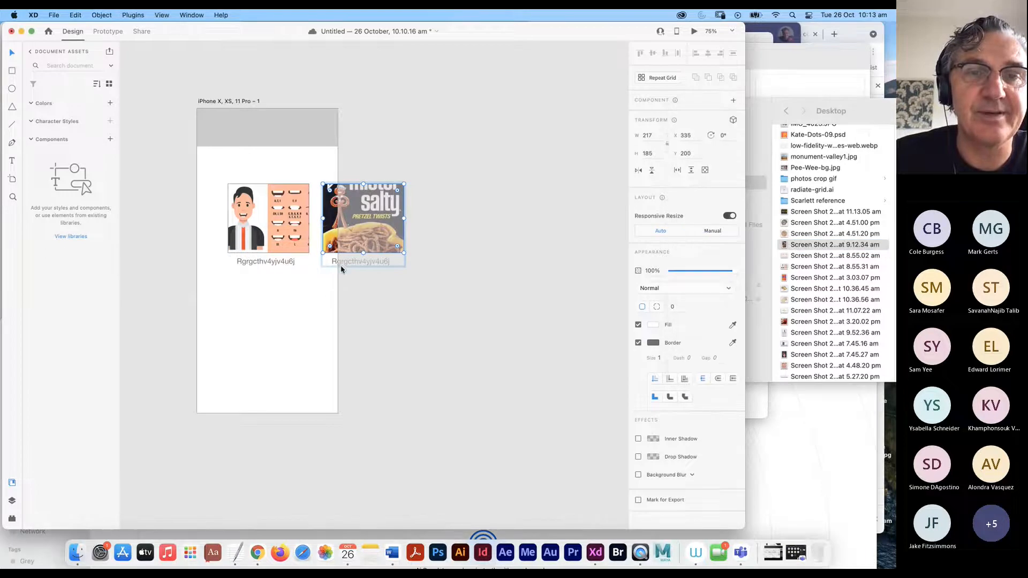
double_click(352, 261)
type("W")
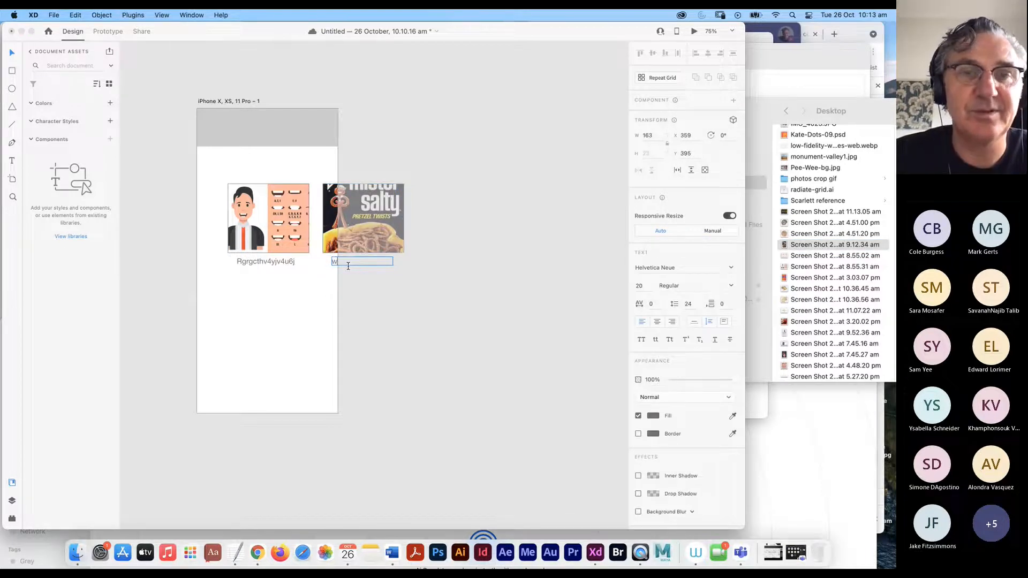
type("fzxrgrgghc")
left_click(405, 290)
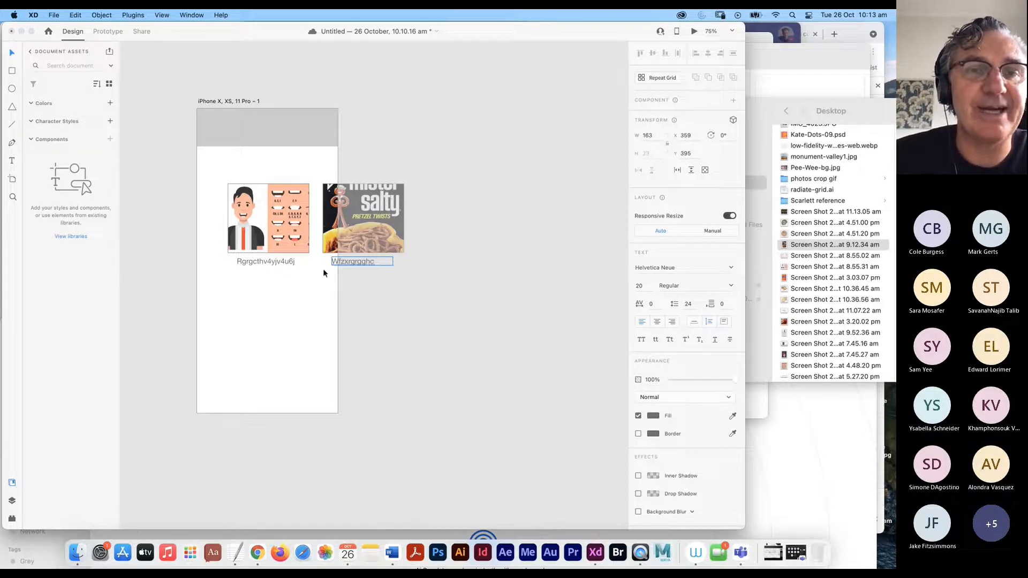
left_click(377, 238)
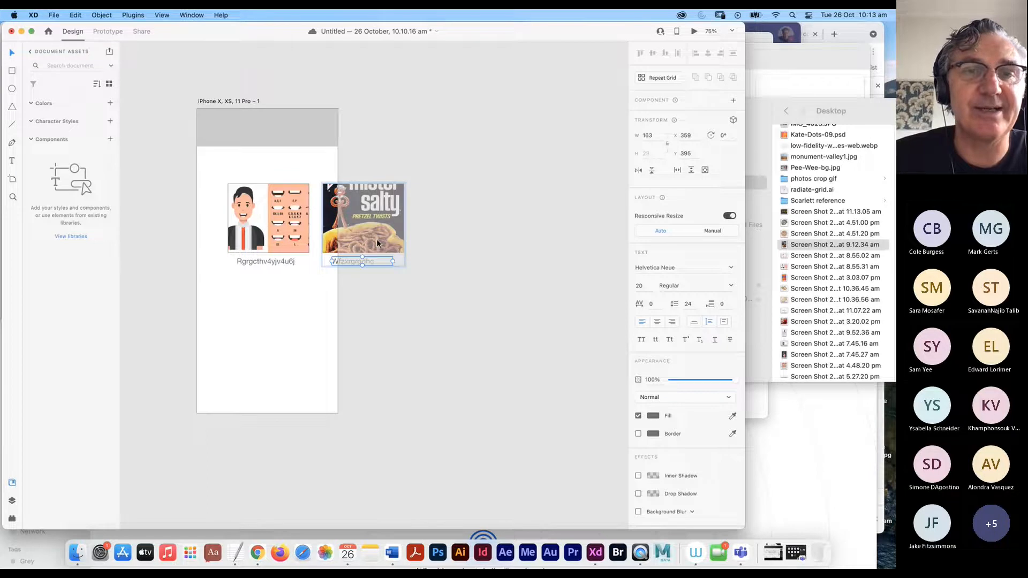
- Add a third card past the artboard edge holding the 3.03.07 pm orange sunglasses screenshot
left_click_drag(366, 232, 461, 231)
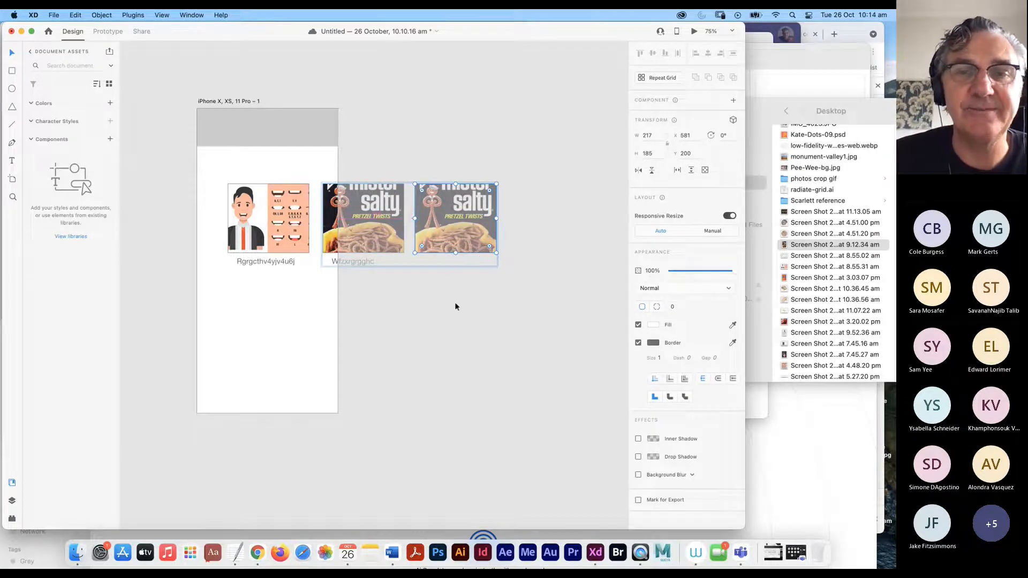
key("super+z")
left_click(358, 271)
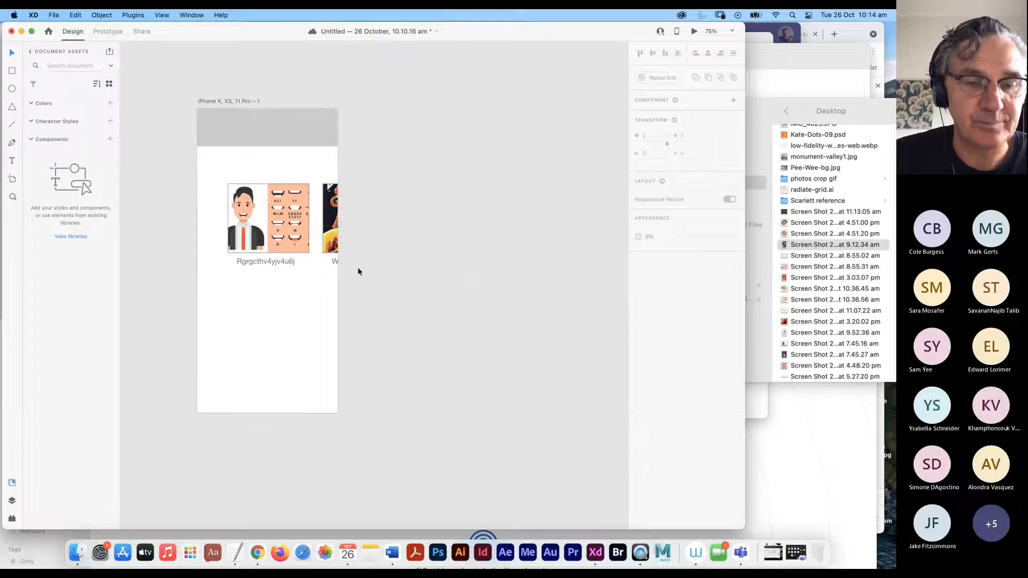
left_click(330, 246)
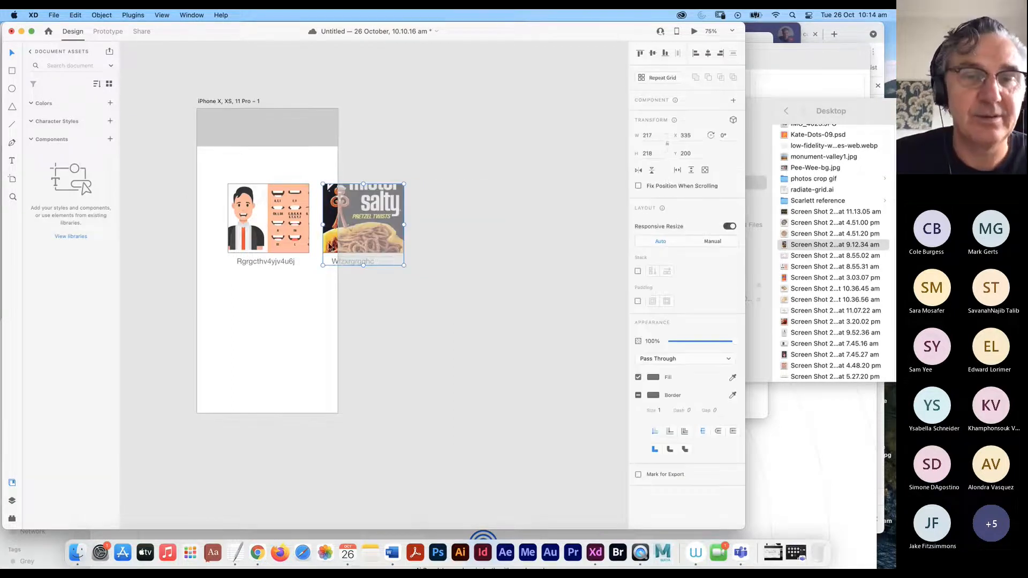
left_click_drag(372, 233, 466, 233)
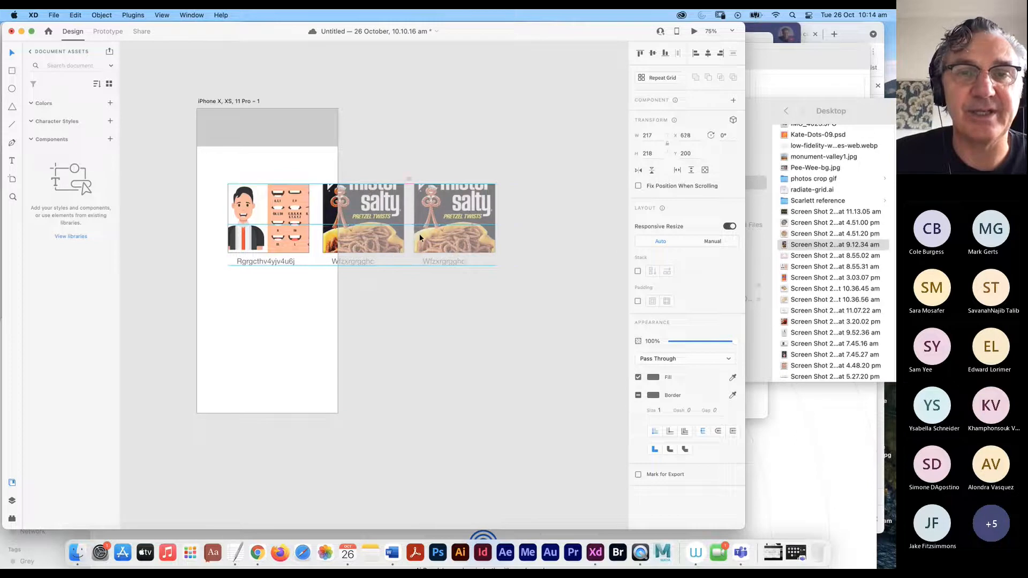
double_click(456, 230)
left_click(448, 285)
double_click(459, 232)
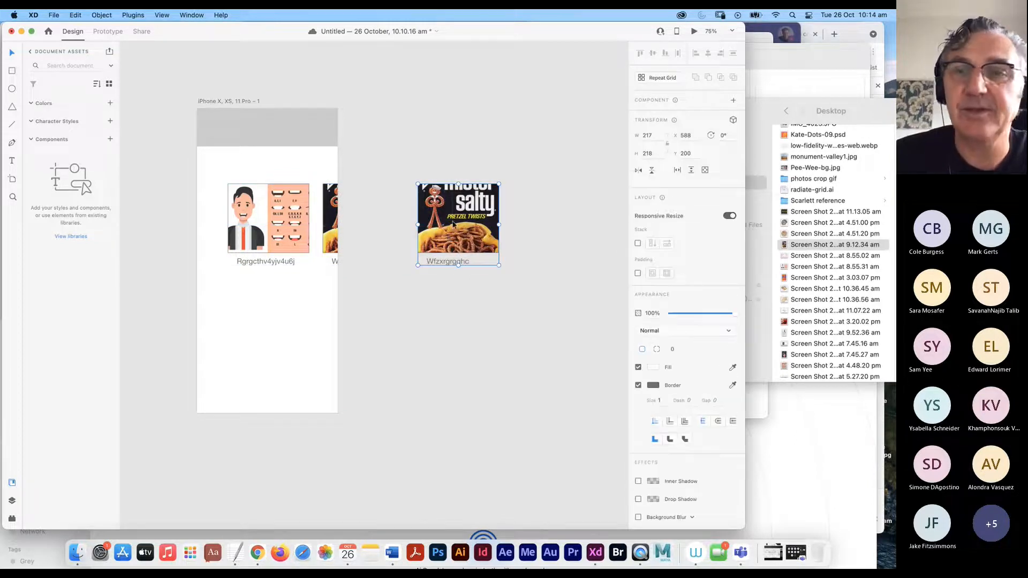
left_click(797, 279)
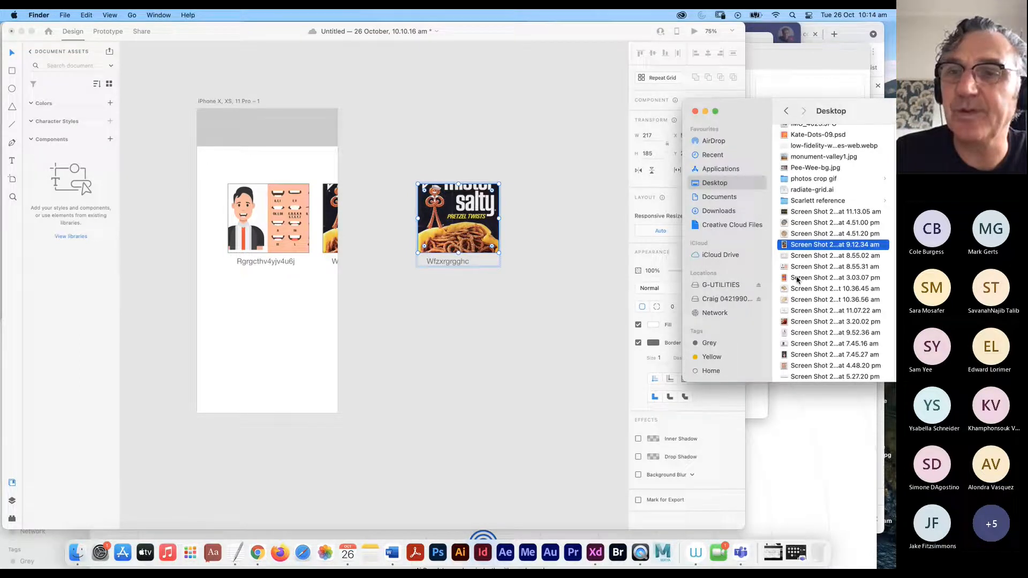
left_click(800, 279)
left_click_drag(799, 278, 482, 223)
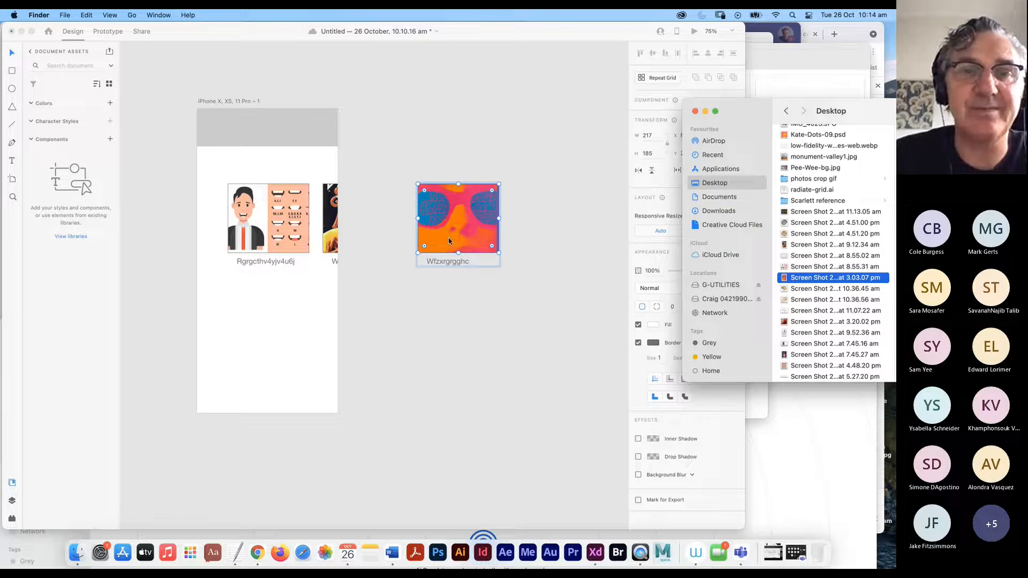
left_click(366, 271)
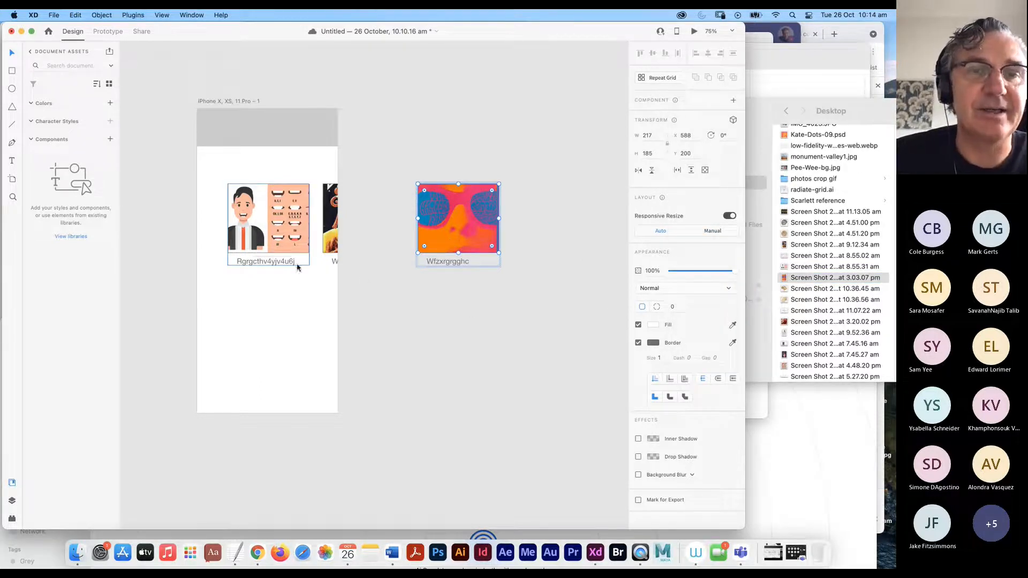
- Select all three cards, shift the row slightly left, and group it into one object
left_click(286, 239)
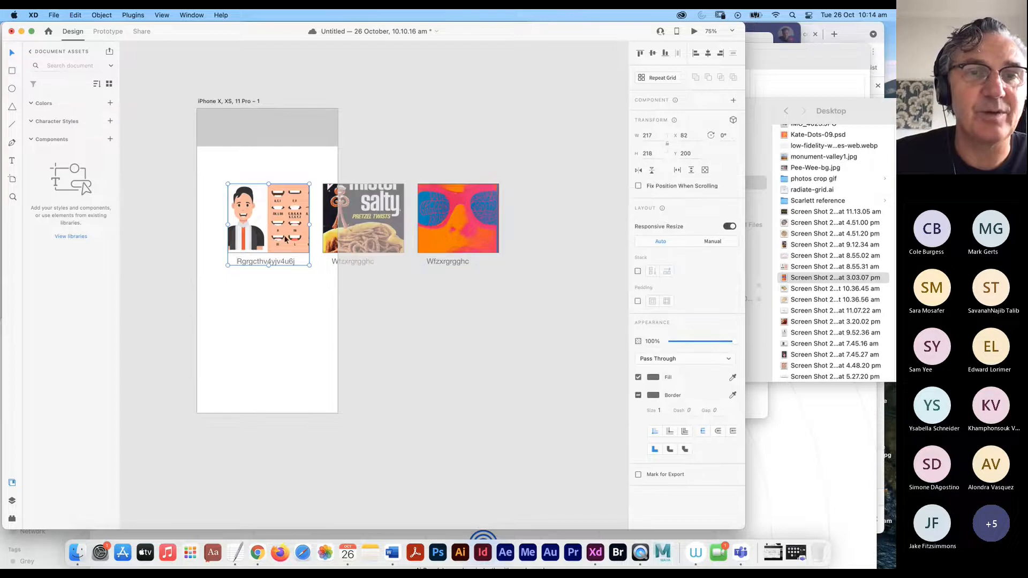
left_click(433, 241, "shift")
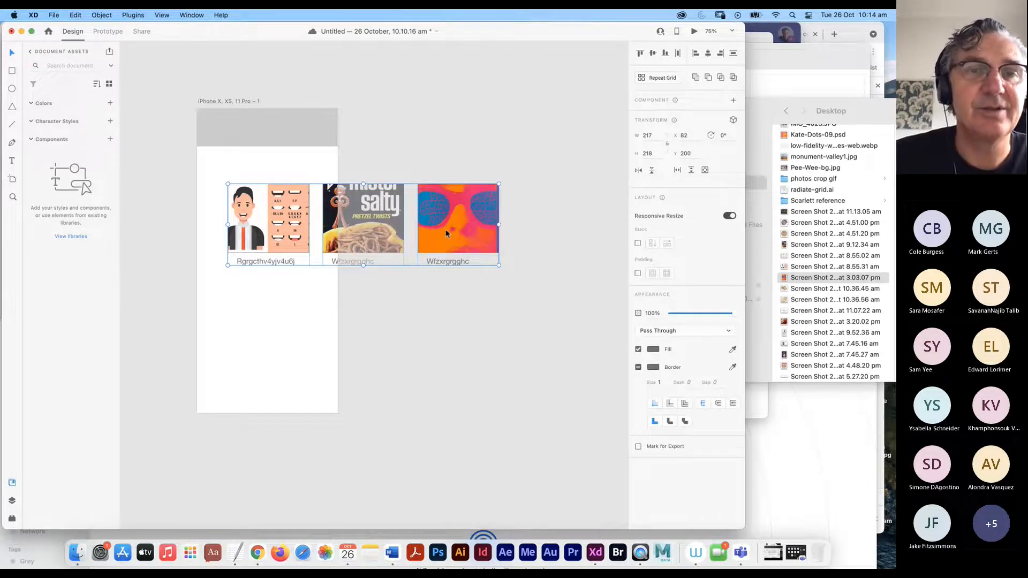
left_click_drag(446, 232, 429, 233)
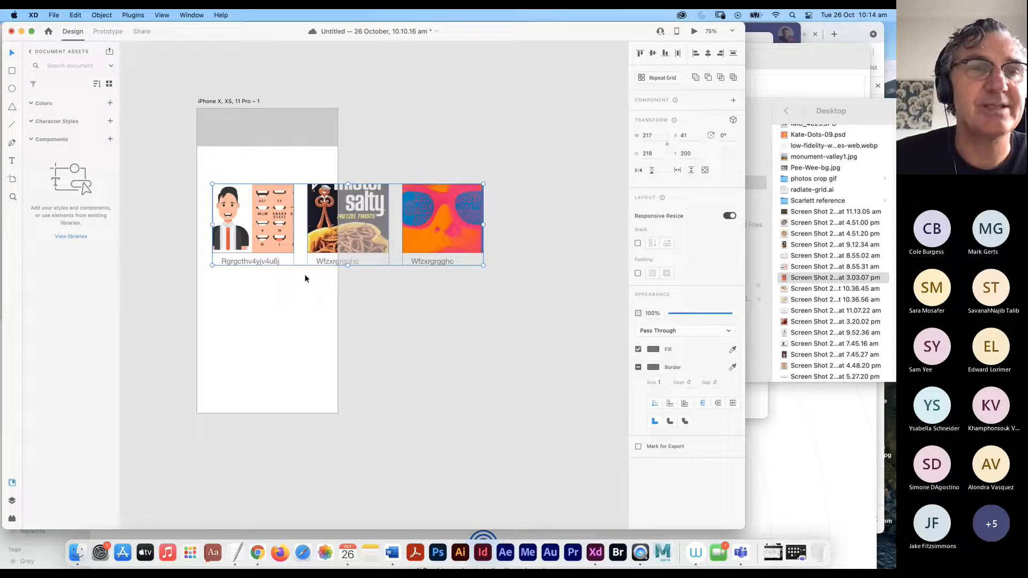
left_click(102, 15)
left_click(107, 30)
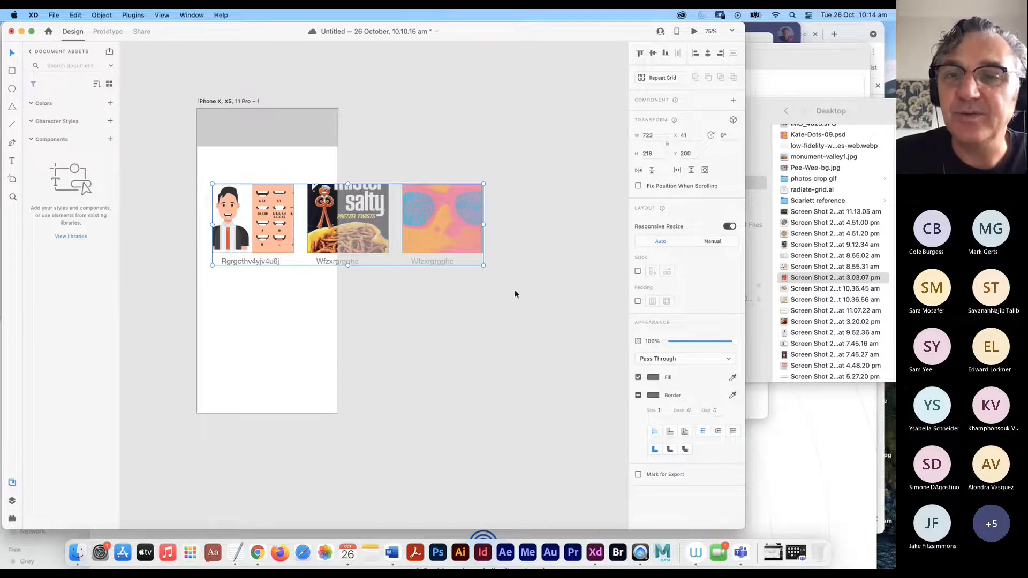
- Set the card row to scroll horizontally and preview the artboard
left_click(677, 170)
left_click(678, 172)
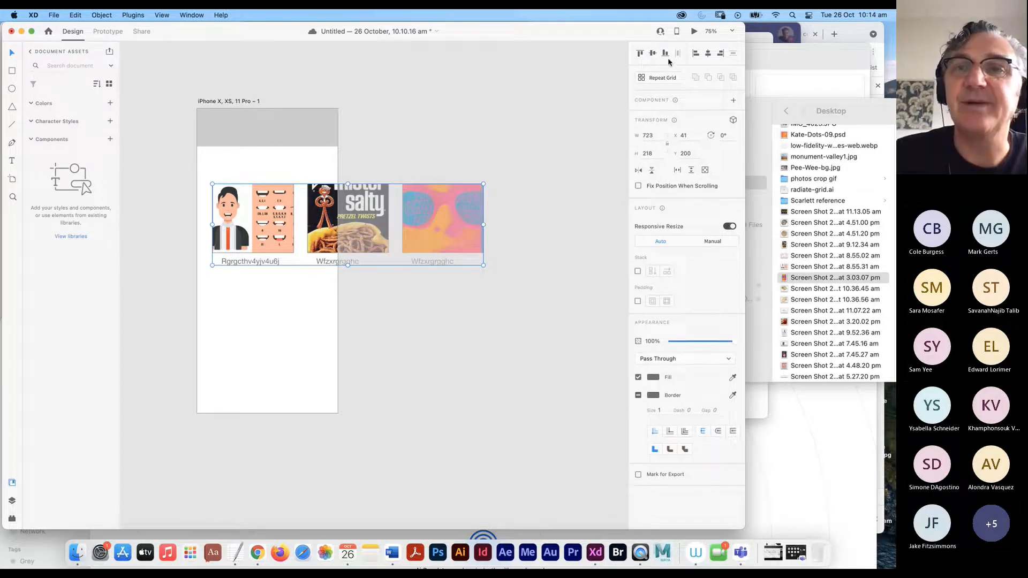
left_click(694, 32)
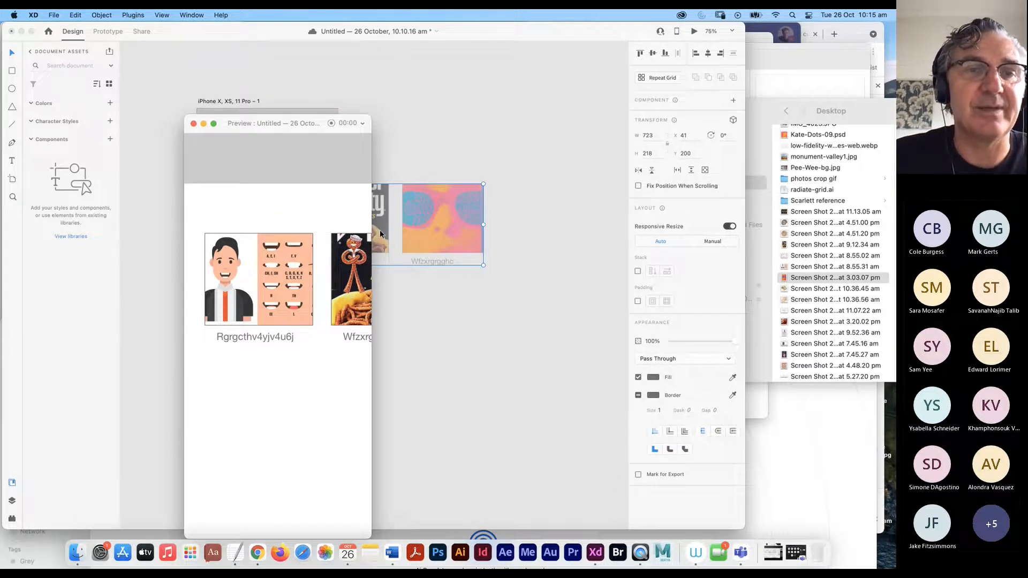
- Close the Preview window and select the grey header rectangle on the artboard
left_click(193, 123)
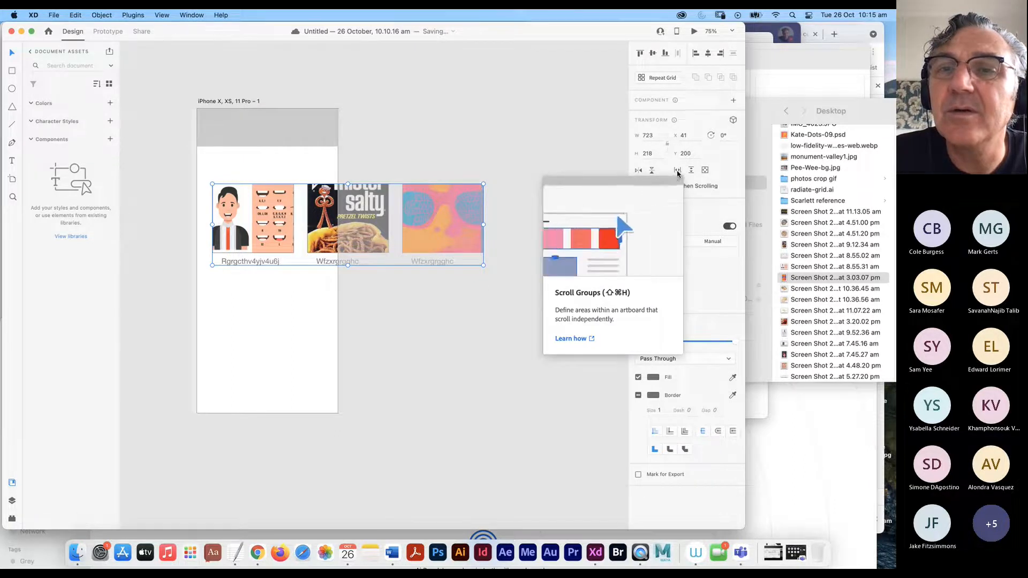
left_click(345, 277)
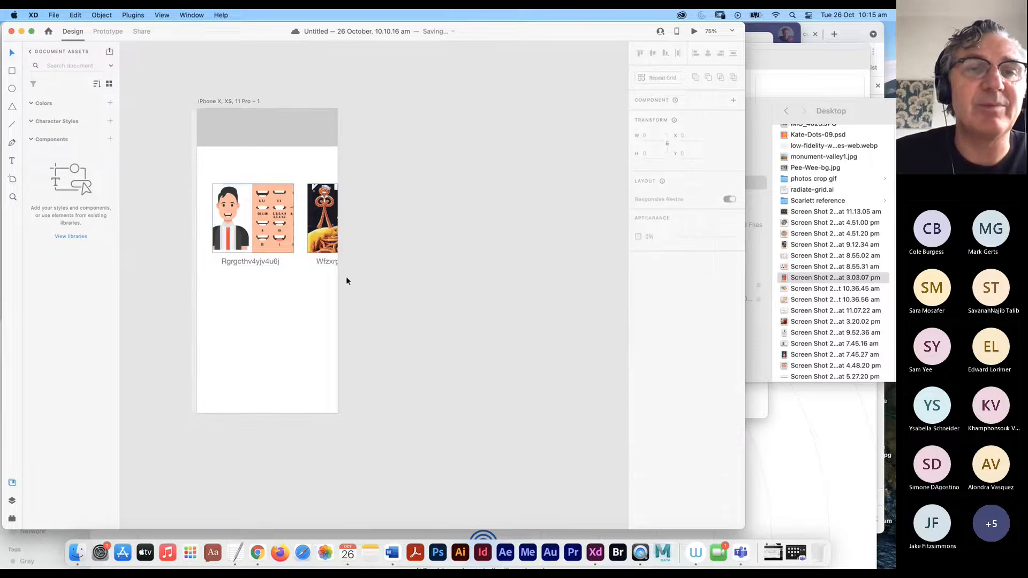
left_click(269, 124)
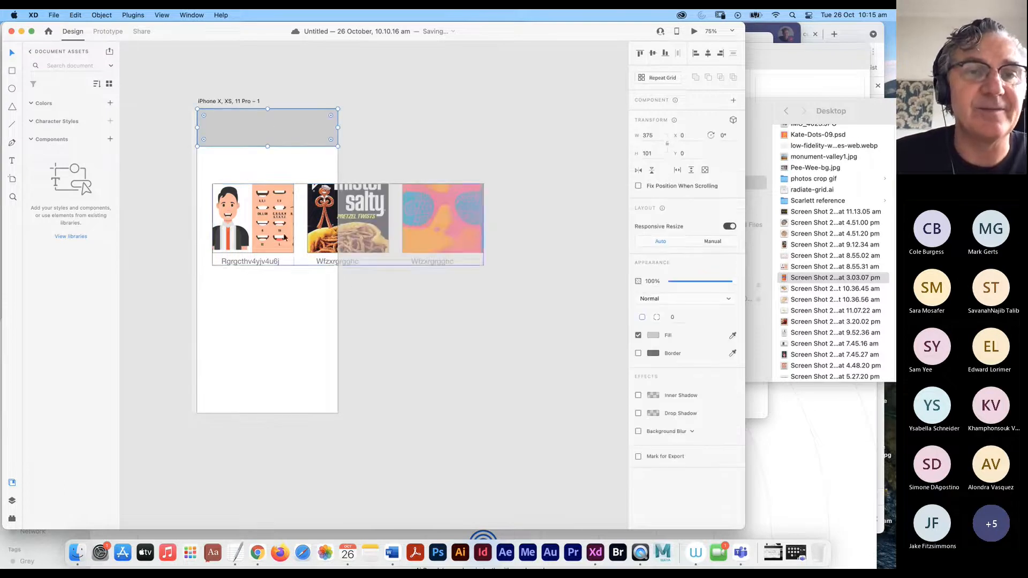
- Option-drag a copy of the card row 20 px below the original, then select the artboard
left_click(259, 242)
left_click_drag(259, 242, 258, 310)
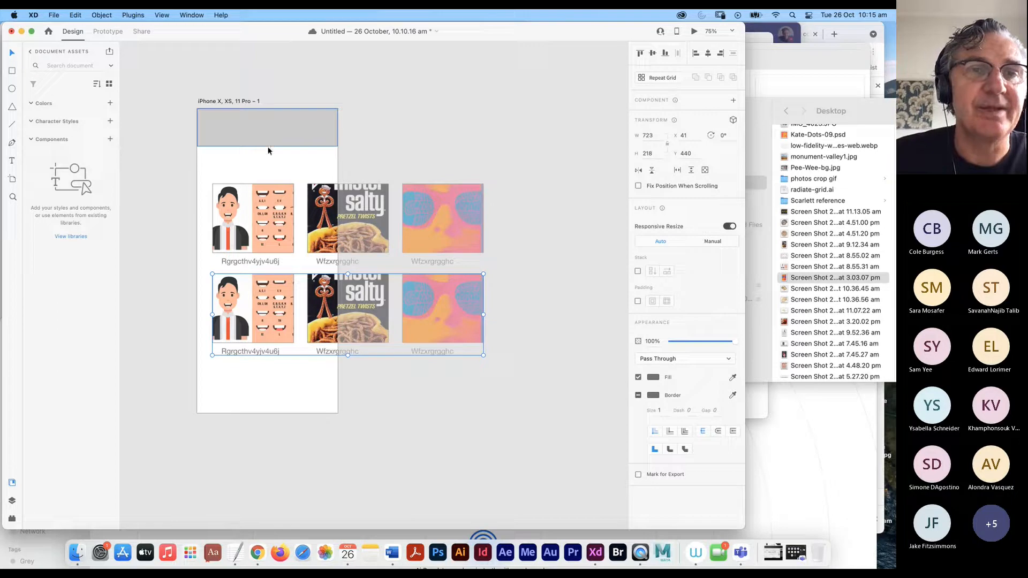
left_click(251, 160)
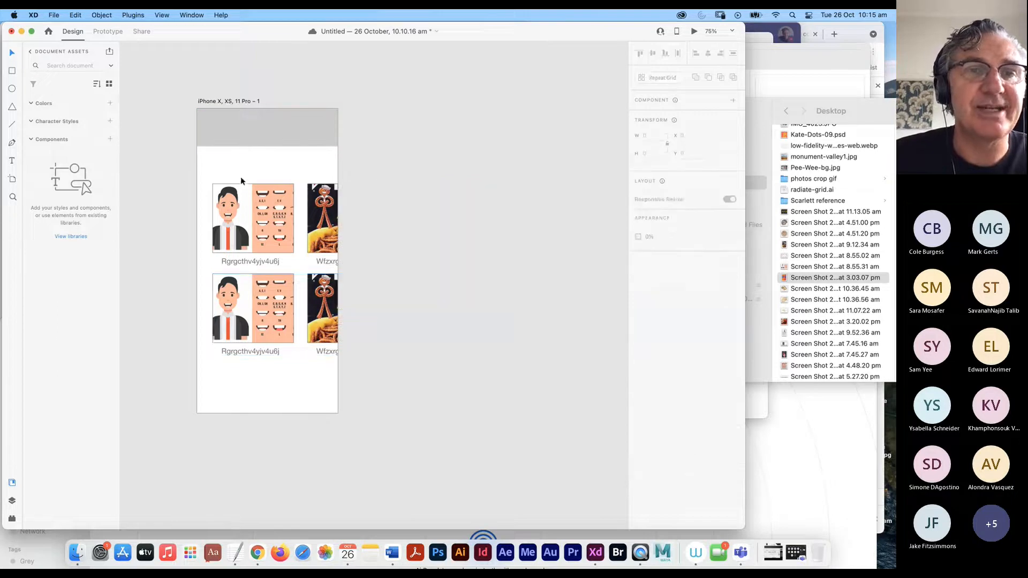
left_click(248, 138)
left_click(203, 161)
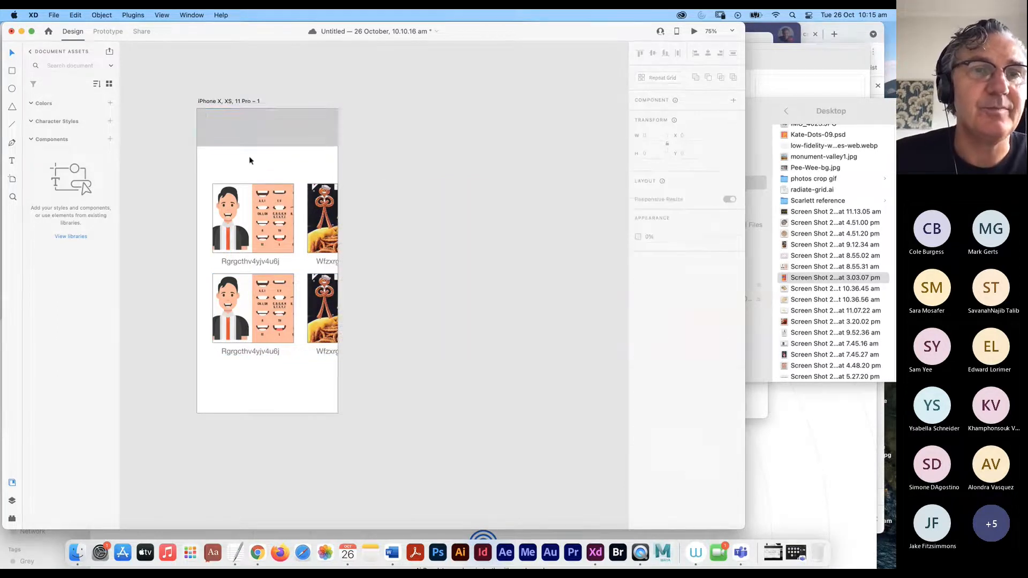
left_click(215, 100)
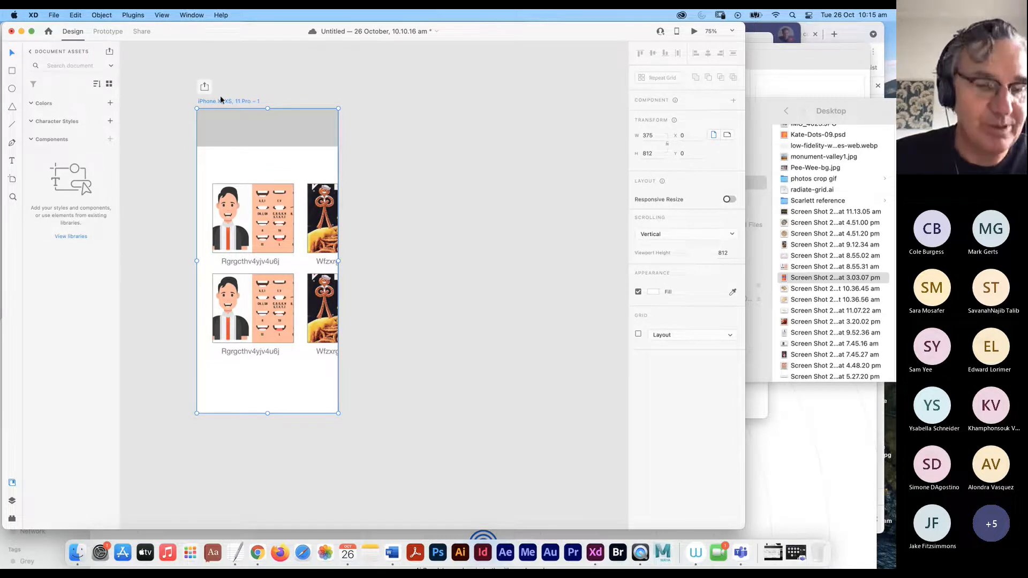
- Option-drag the artboard to the right to create 'iPhone X, XS, 11 Pro – 2' with the same header and card rows
left_click_drag(216, 98, 537, 124)
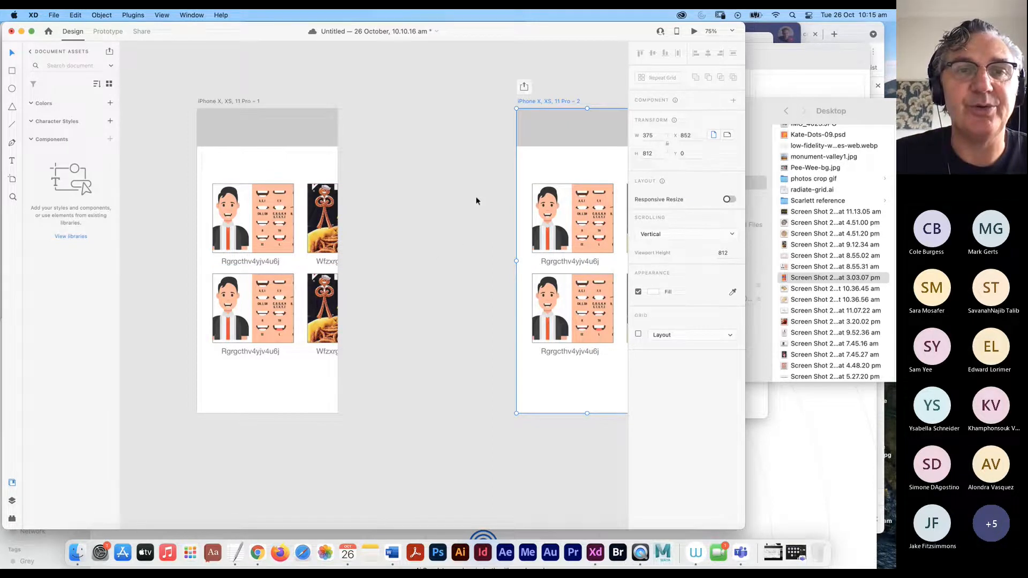
scroll(438, 191, "right", 5)
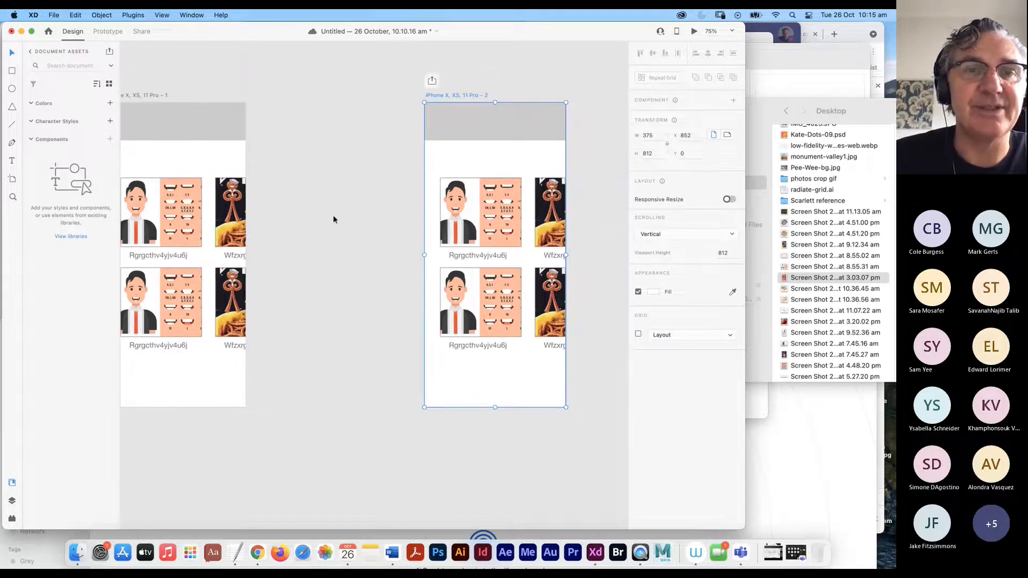
scroll(332, 348, "left", 3)
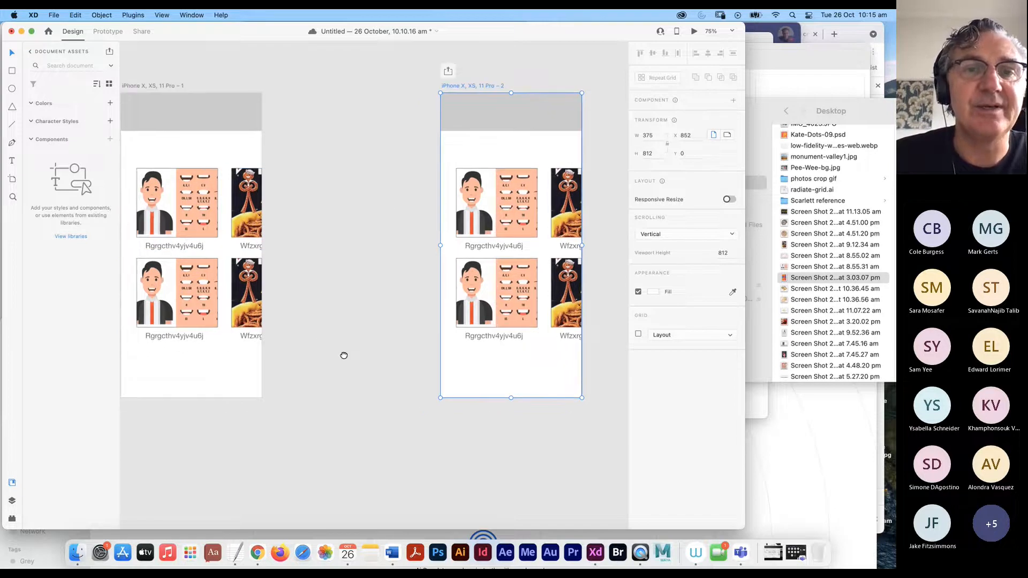
scroll(343, 355, "left", 3)
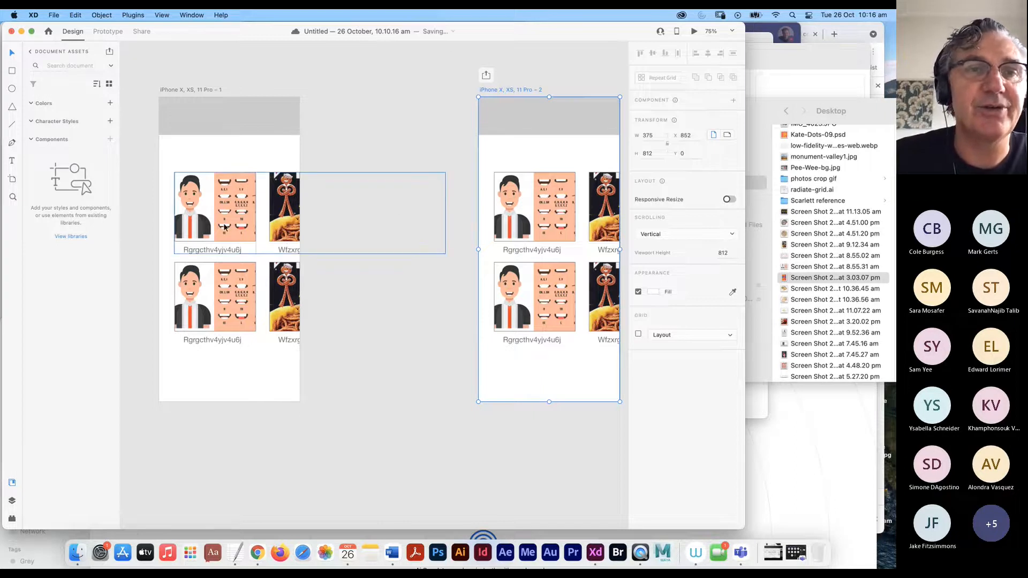
- Wire artboard 1 to artboard 2 with a tap Auto-Animate transition, Ease Out, 0.3 s
left_click(109, 32)
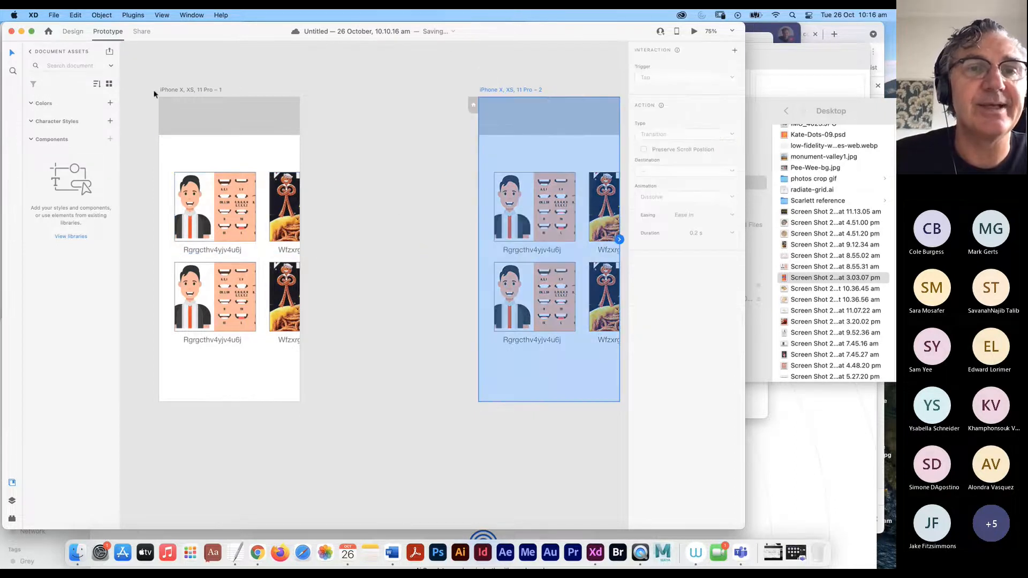
left_click(207, 224)
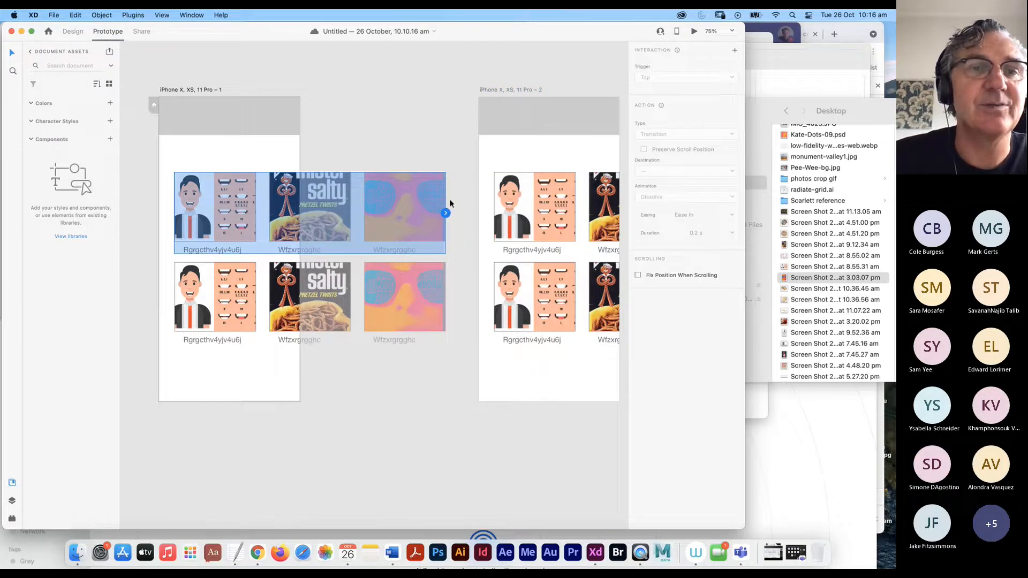
left_click(246, 111)
left_click(258, 145)
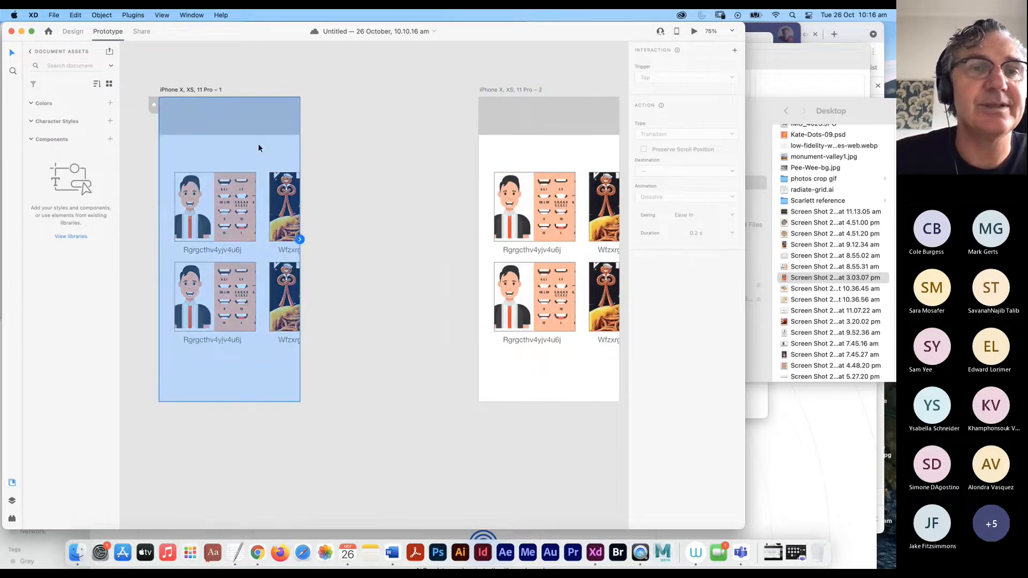
left_click_drag(300, 239, 482, 216)
left_click(684, 137)
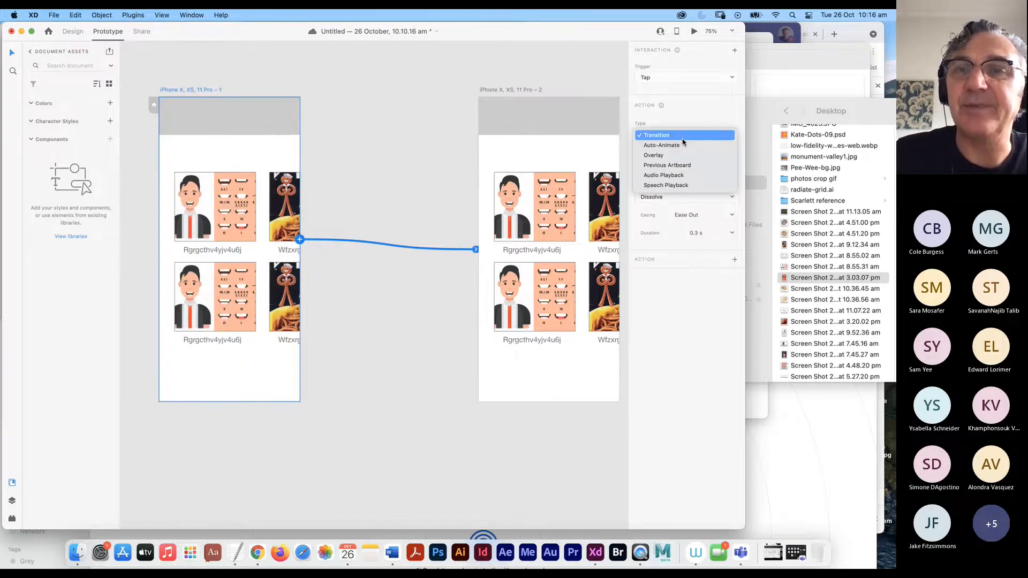
left_click(679, 147)
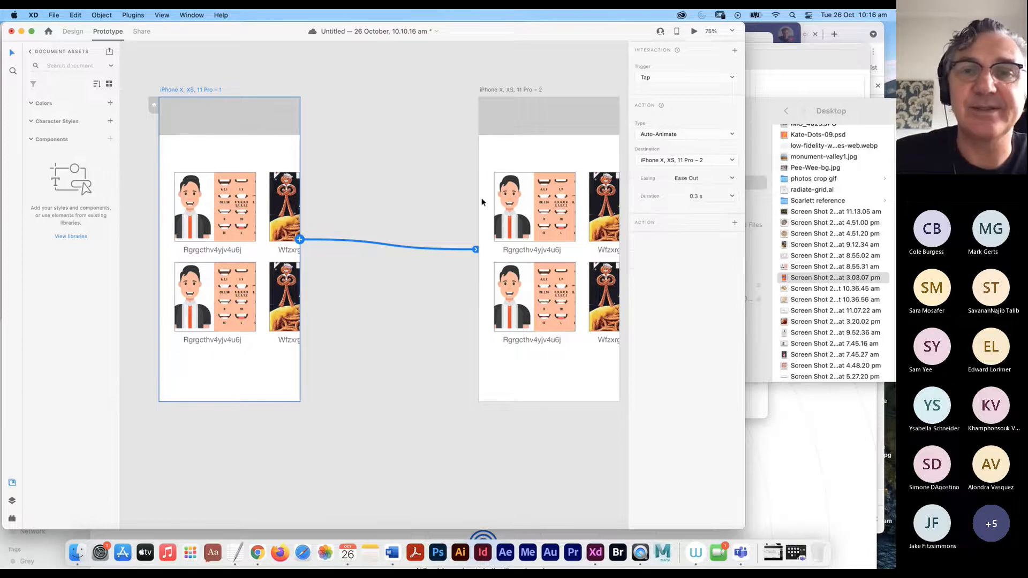
left_click(553, 205)
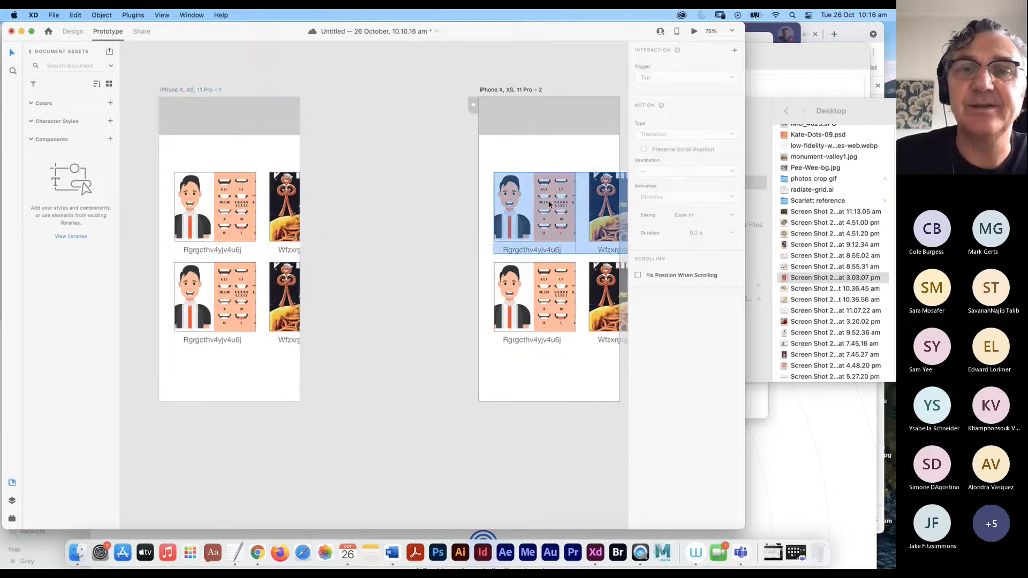
left_click(77, 33)
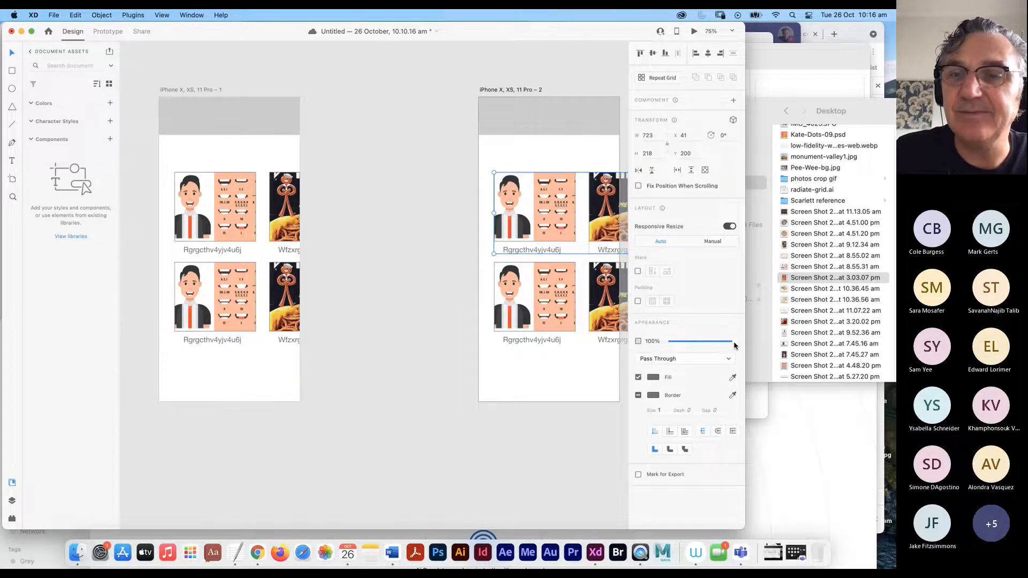
- Set both card rows on the second artboard to 0% opacity
left_click_drag(734, 342, 651, 344)
left_click(530, 310)
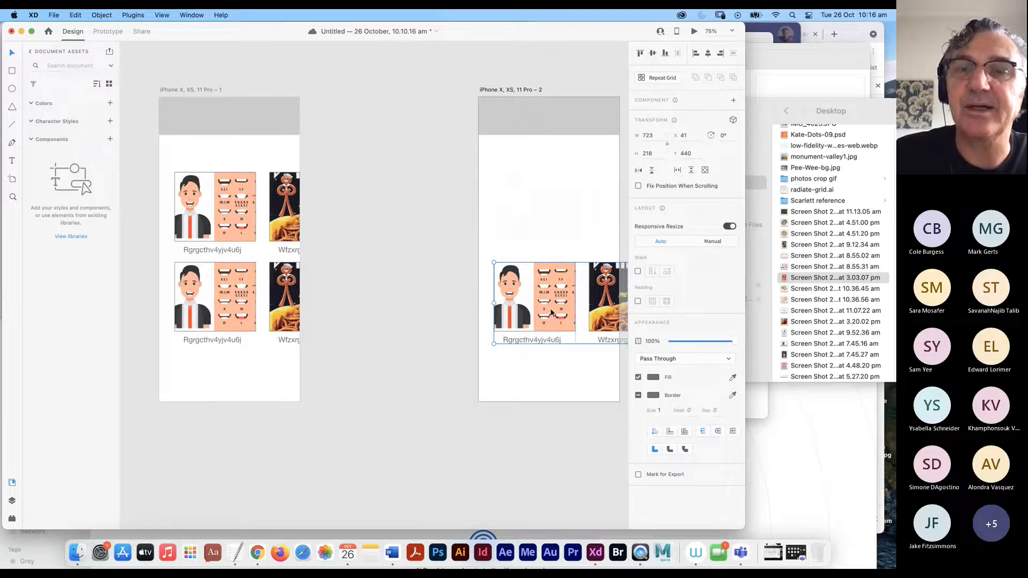
left_click(109, 31)
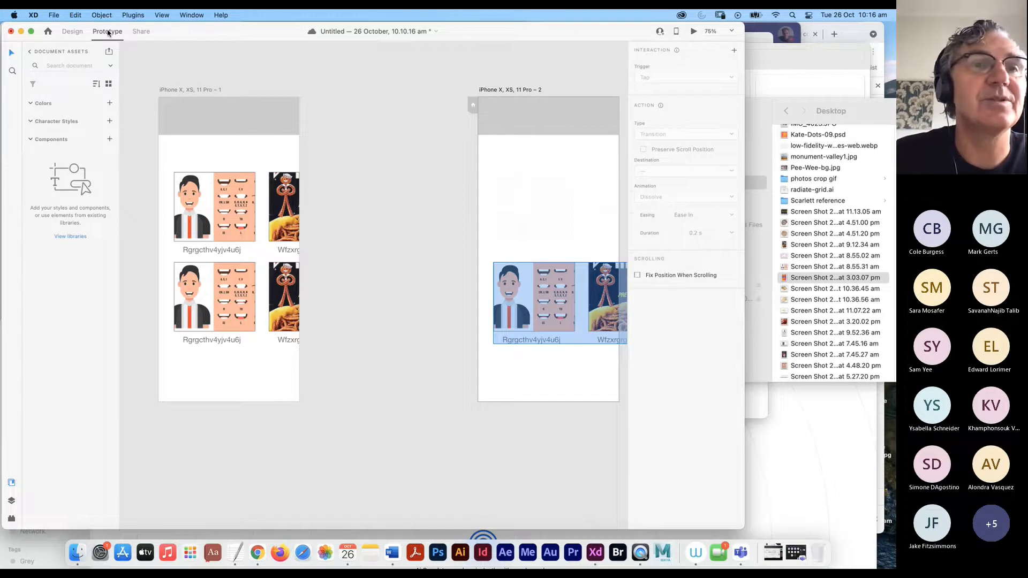
left_click(72, 31)
left_click(731, 343)
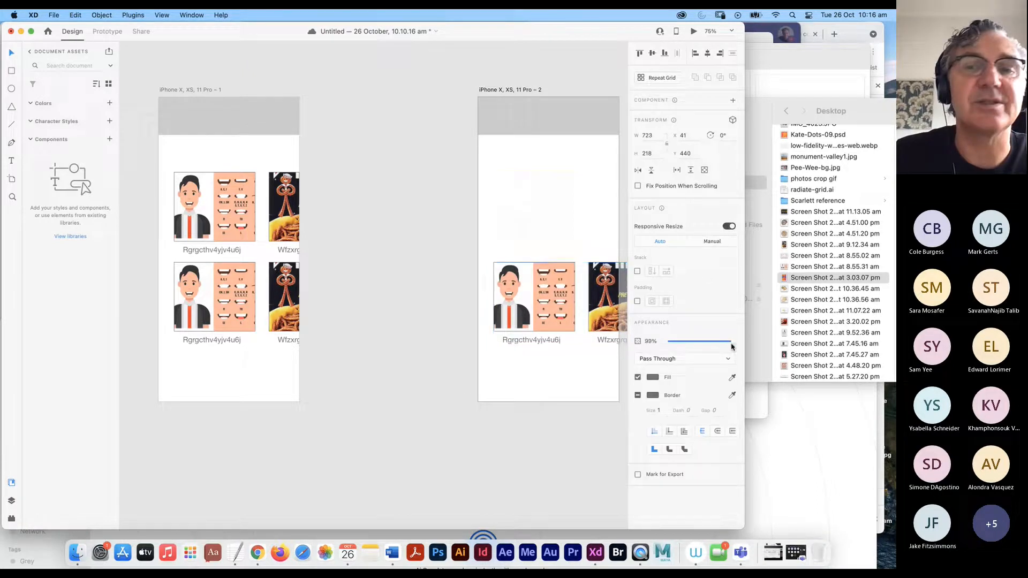
left_click_drag(731, 347, 608, 339)
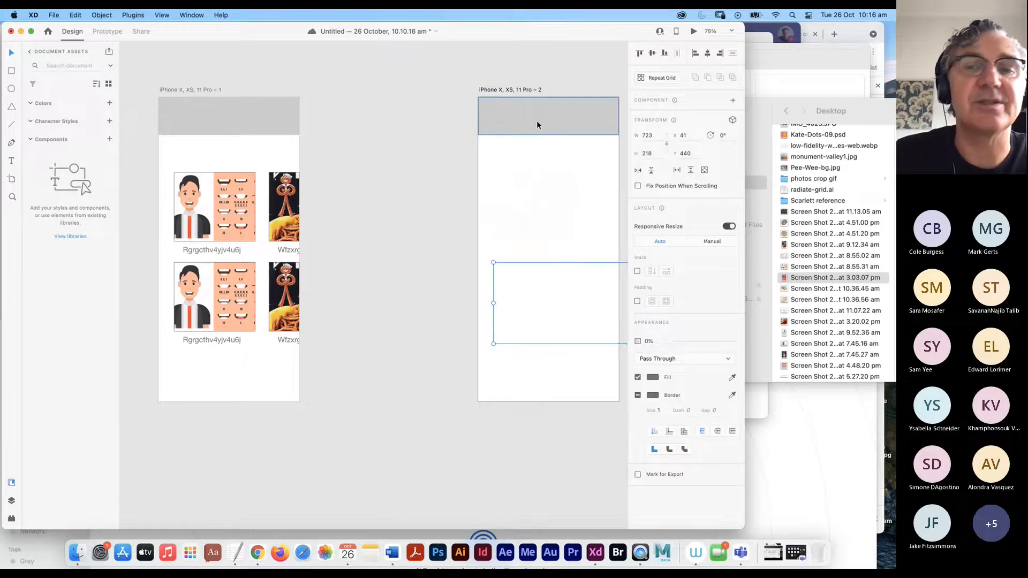
- Stretch the second artboard's grey header down to fill the full 812px height
left_click(266, 118)
left_click(552, 134)
left_click_drag(549, 135, 540, 401)
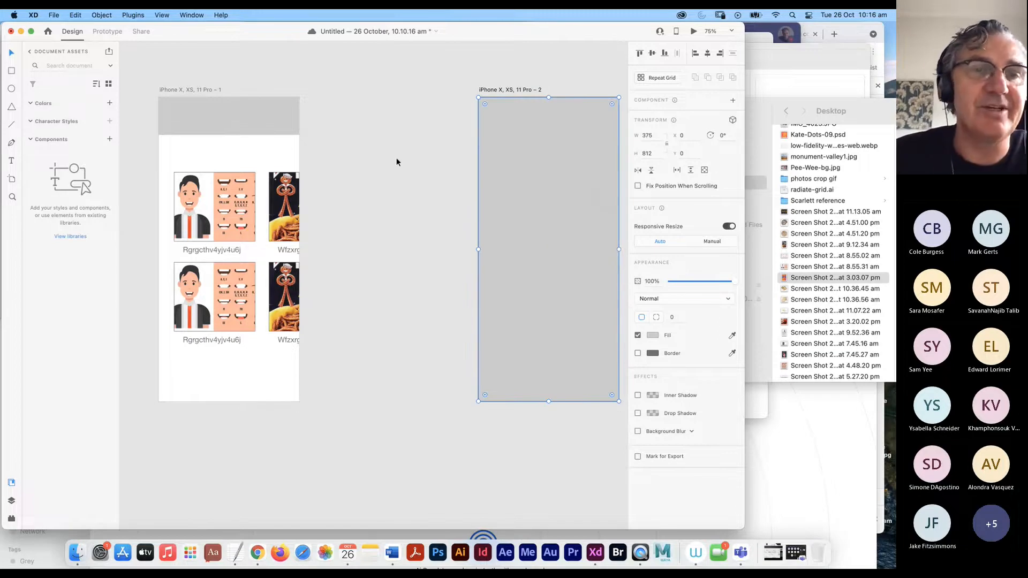
left_click(245, 123)
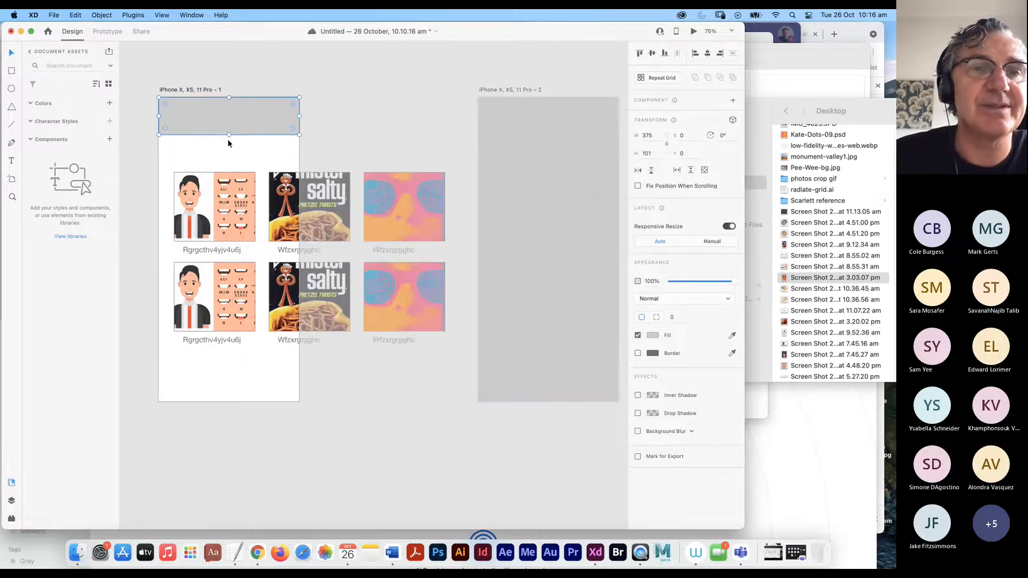
left_click(107, 31)
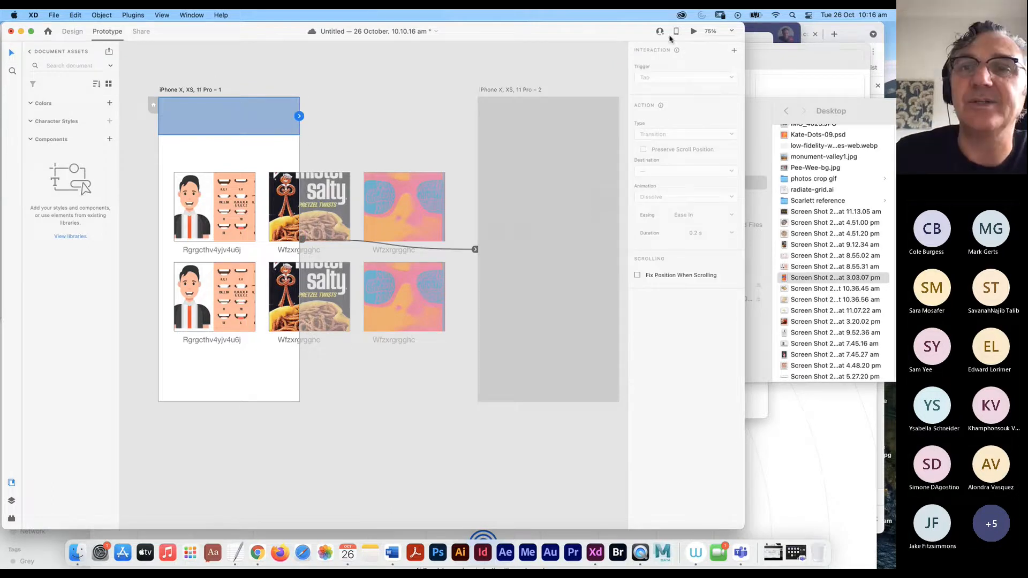
- Preview the prototype and tap the header to test the existing transition
left_click(693, 31)
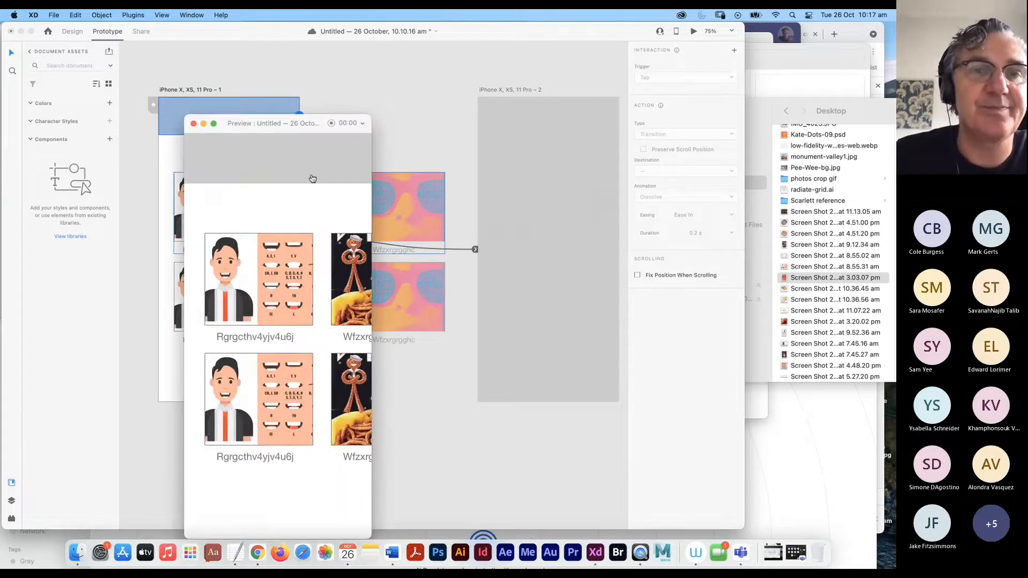
left_click(317, 170)
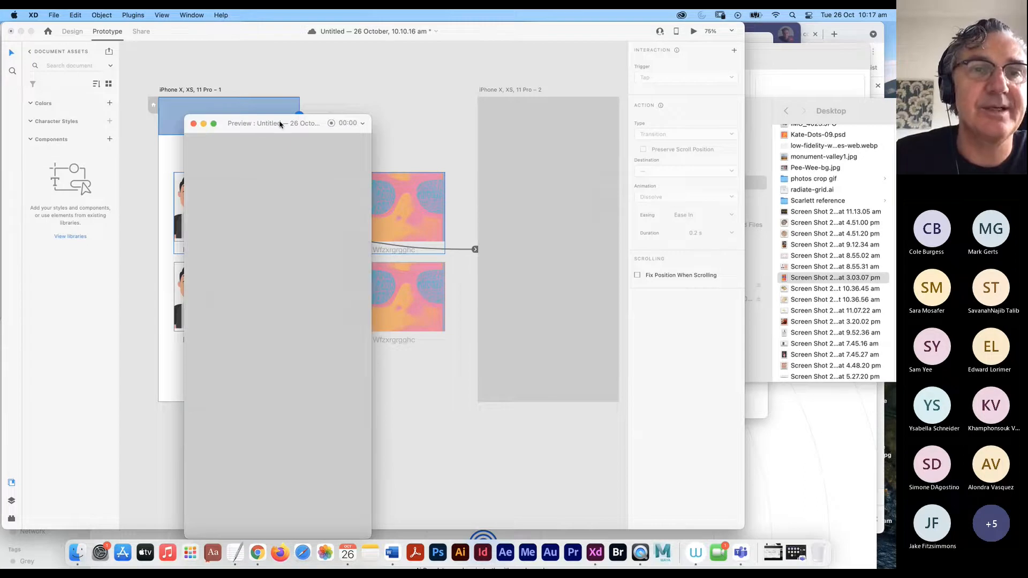
left_click(193, 123)
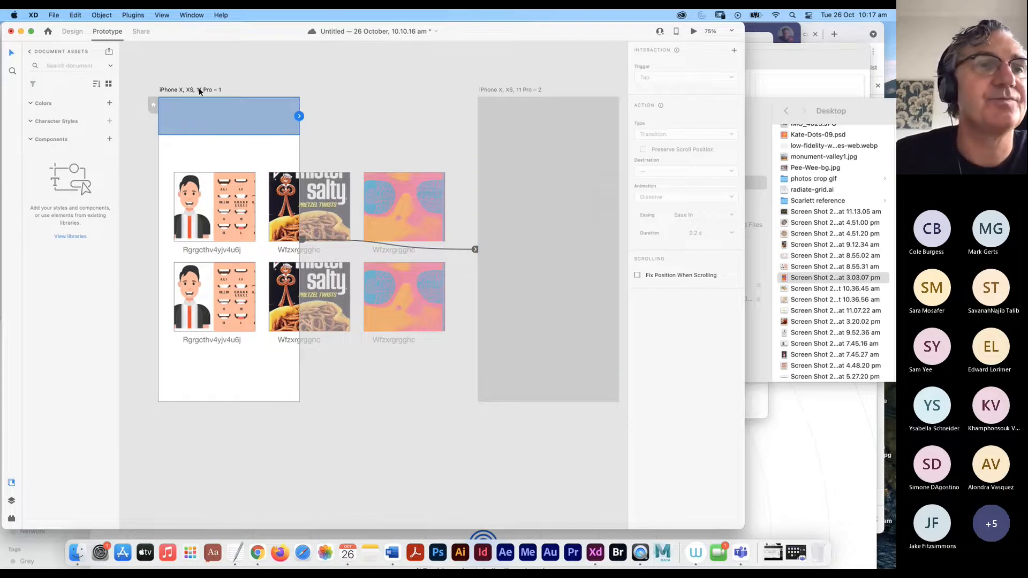
left_click(83, 33)
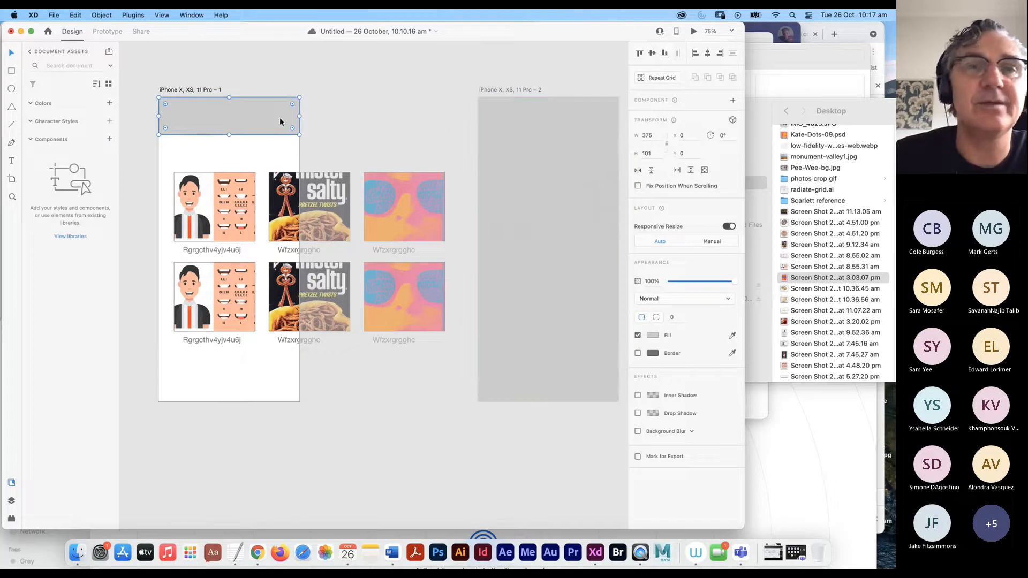
left_click(110, 32)
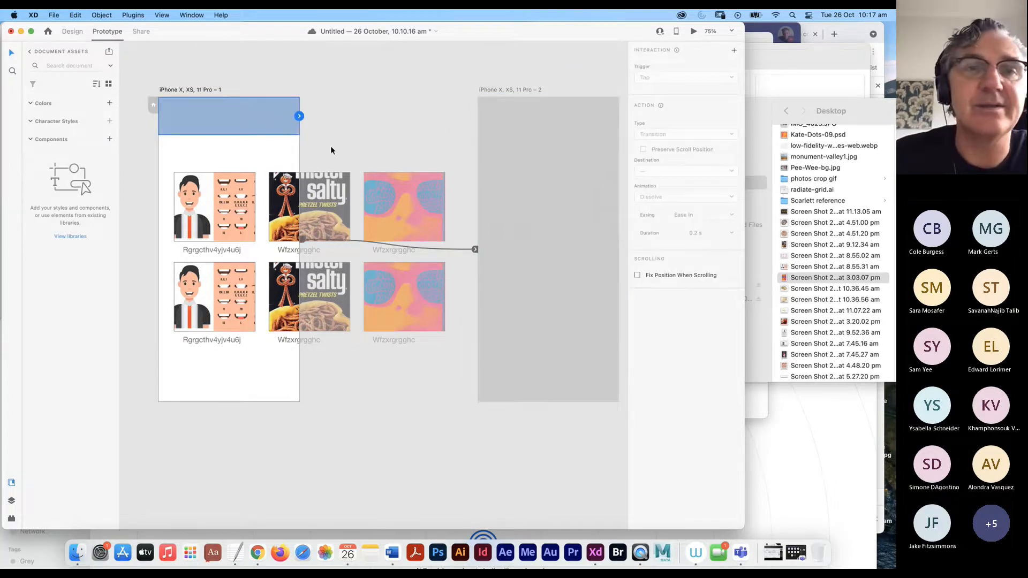
- Give the header a tap Auto-Animate to artboard 2 lasting 1 s, then test it in preview
left_click(299, 116)
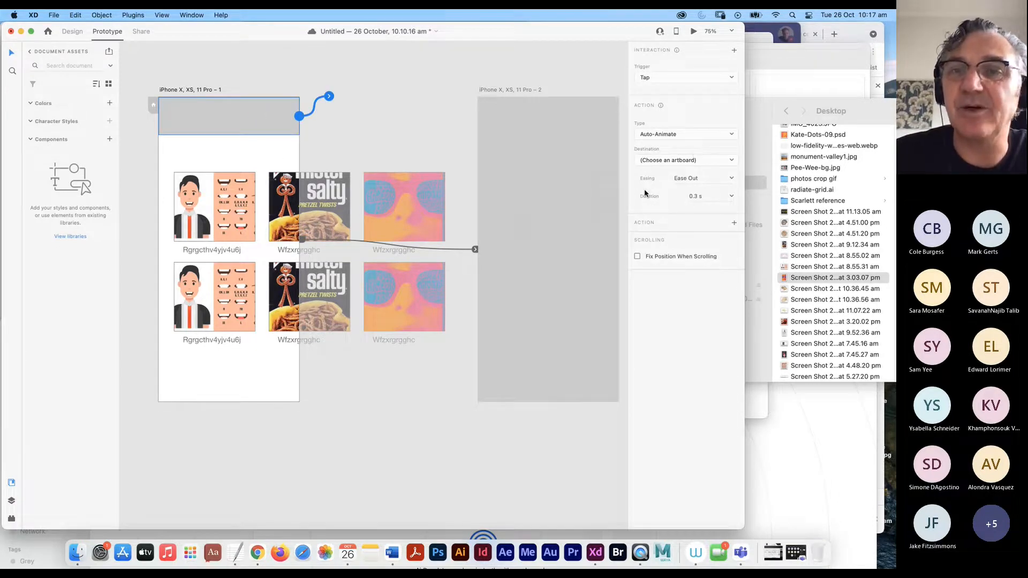
left_click(730, 197)
left_click(708, 245)
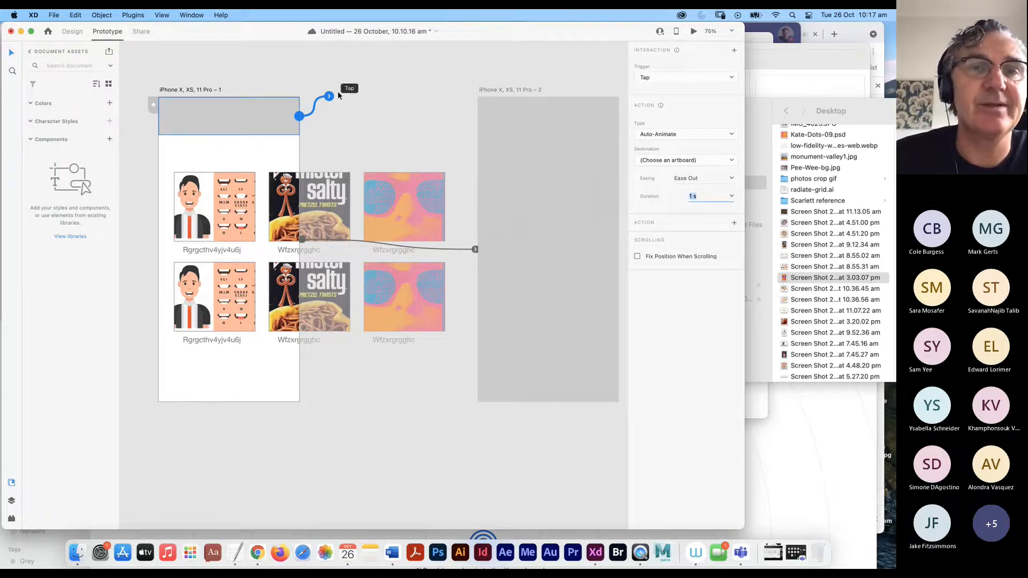
left_click_drag(331, 96, 481, 150)
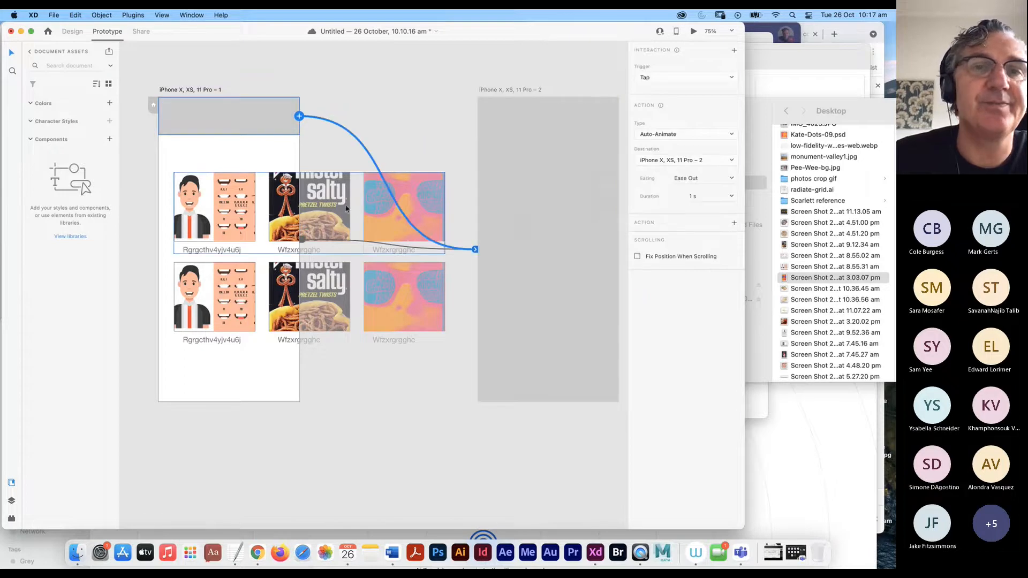
left_click(693, 31)
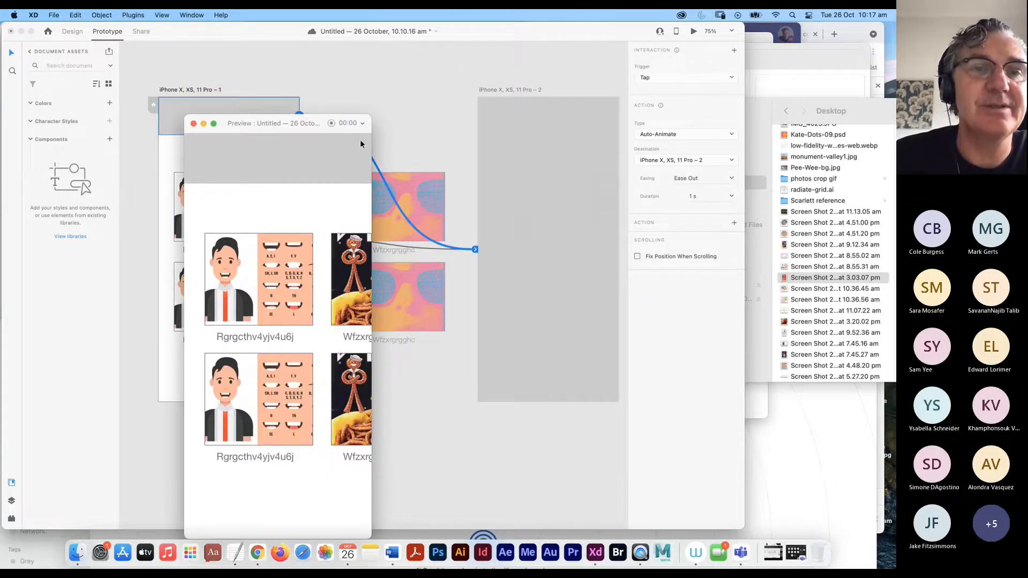
left_click(294, 164)
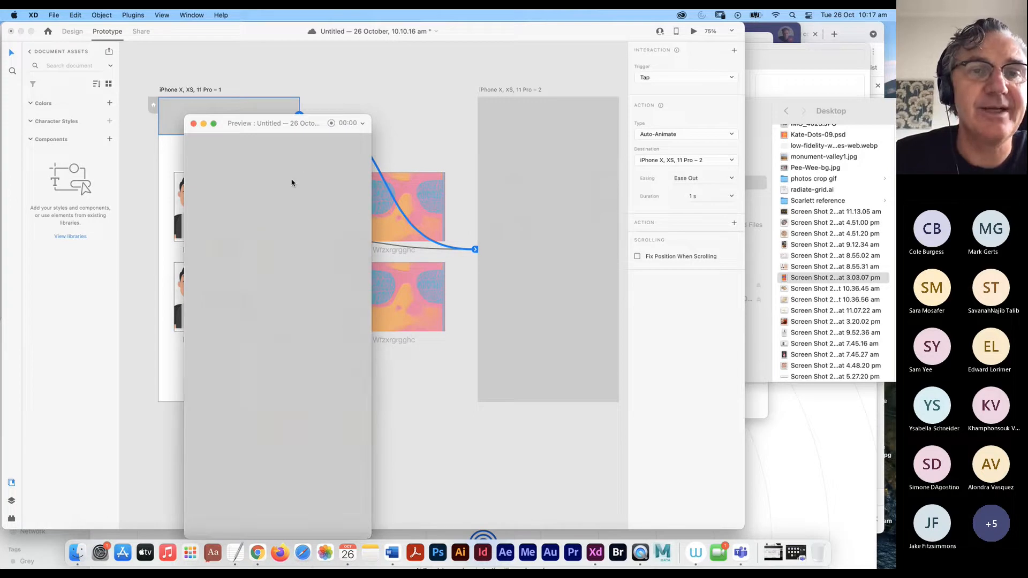
left_click(194, 124)
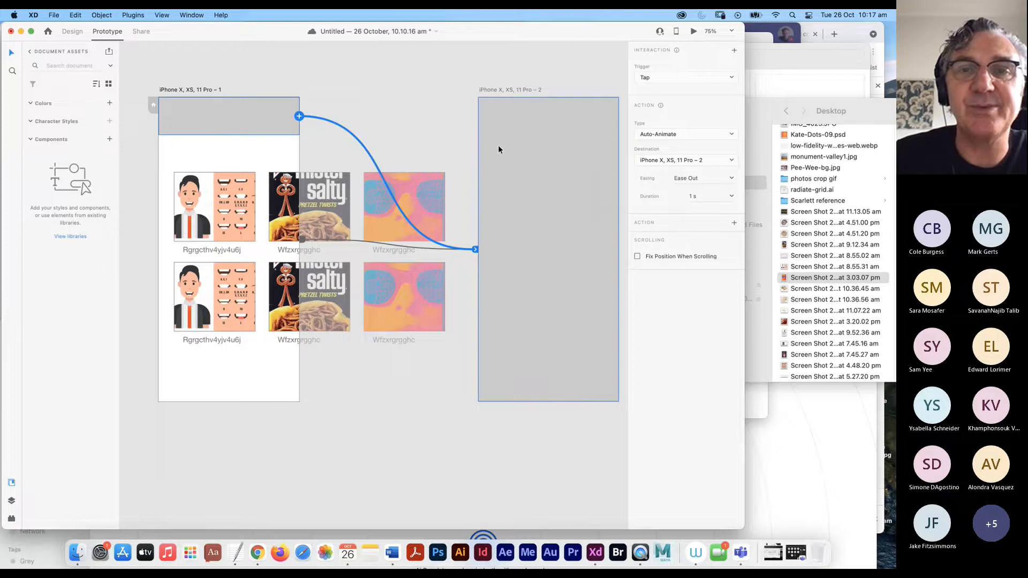
left_click(498, 149)
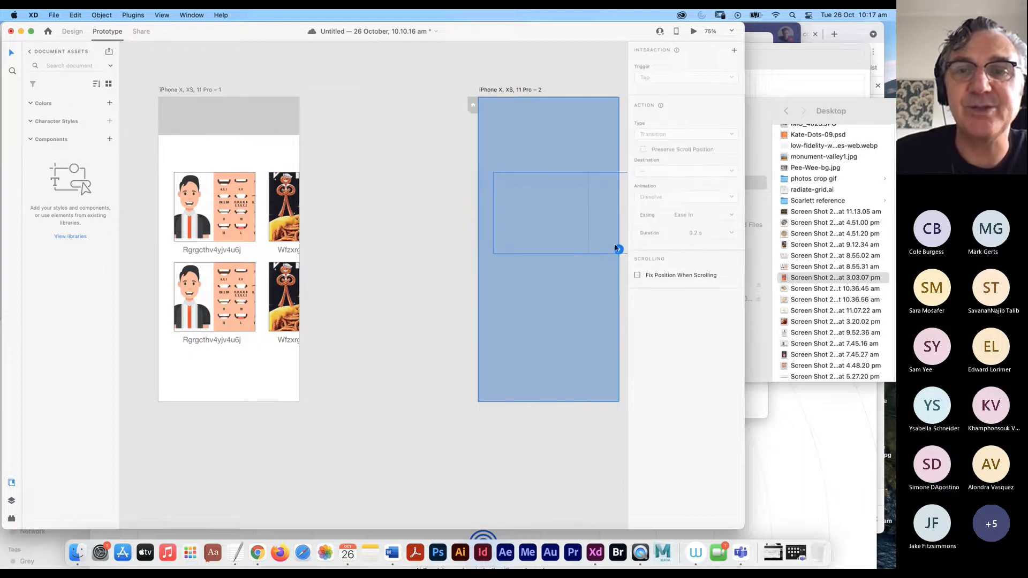
- Wire artboard 2 back onto artboard 1 as a tap Auto-Animate, Ease Out, 1 s
scroll(615, 248, "right", 2)
left_click_drag(606, 252, 380, 207)
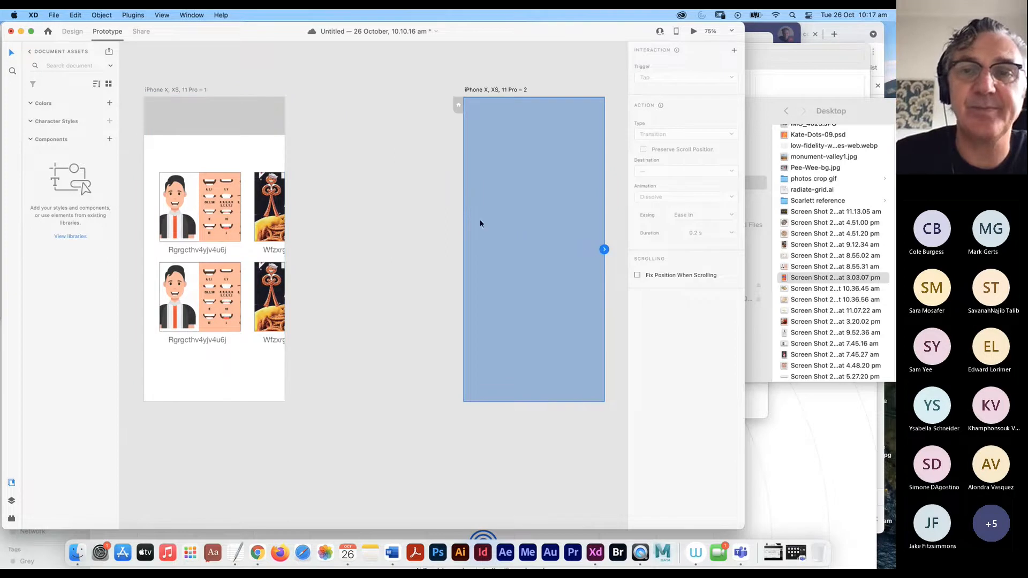
left_click_drag(604, 249, 282, 355)
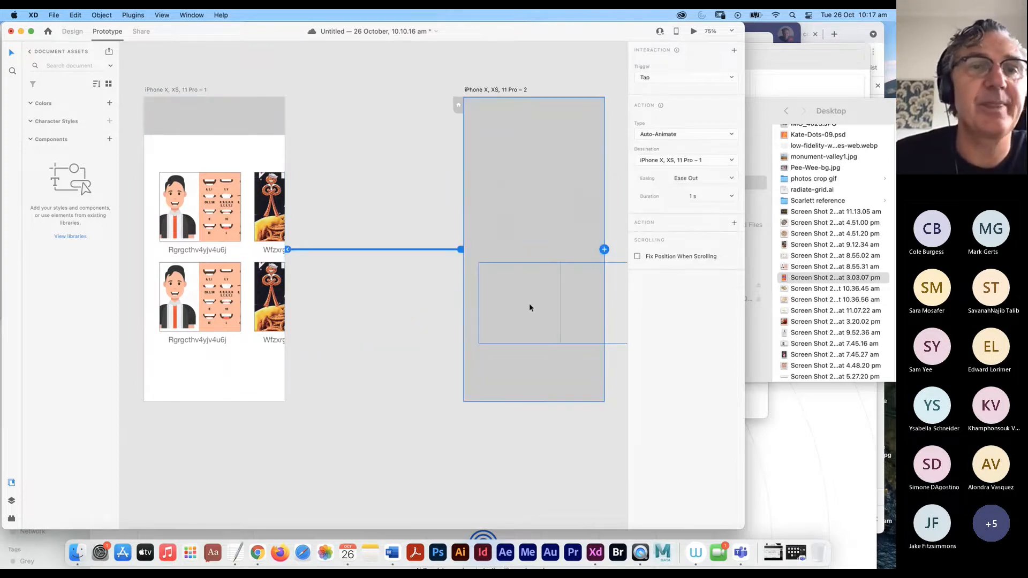
left_click(213, 117)
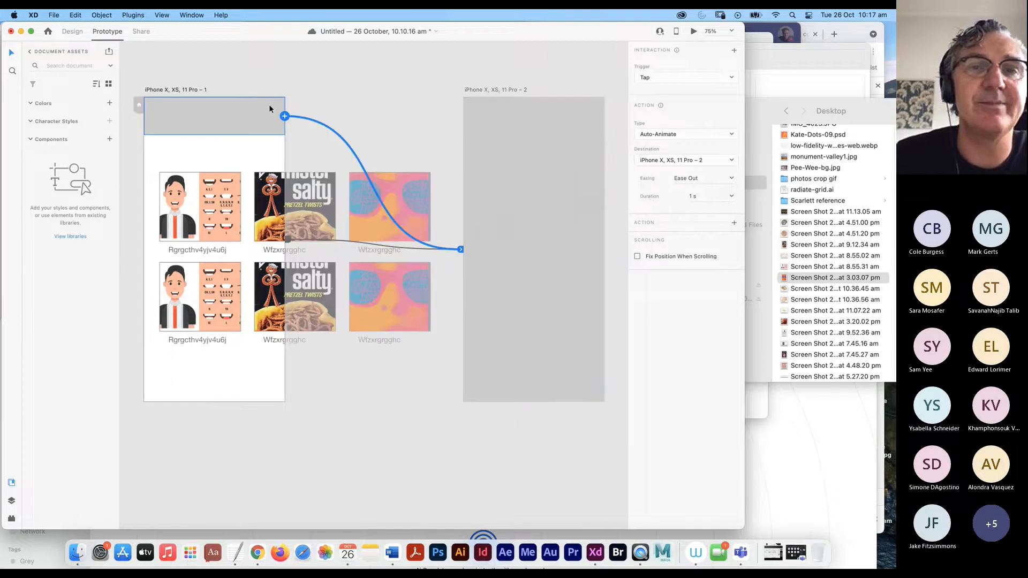
left_click(694, 31)
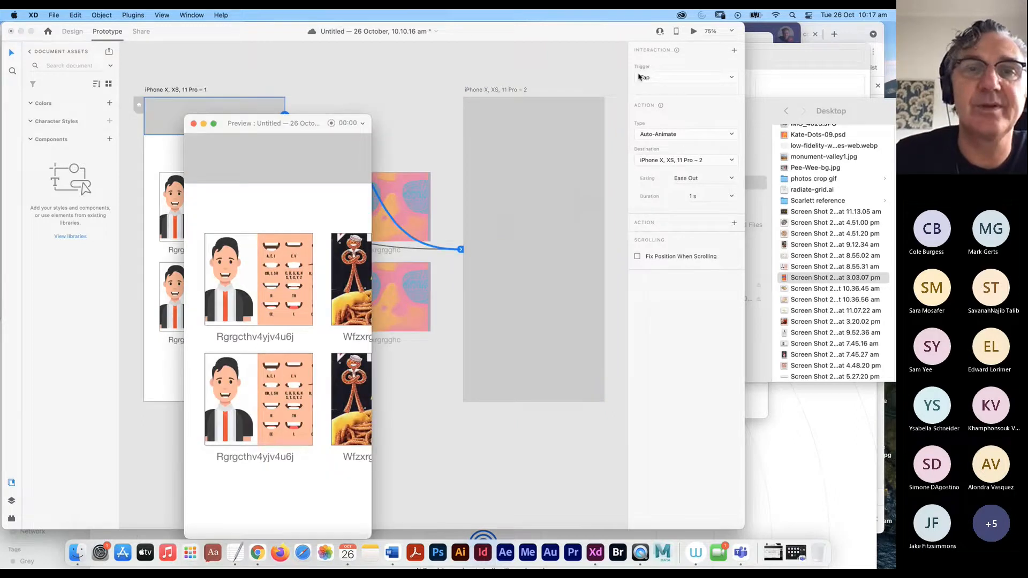
left_click(311, 165)
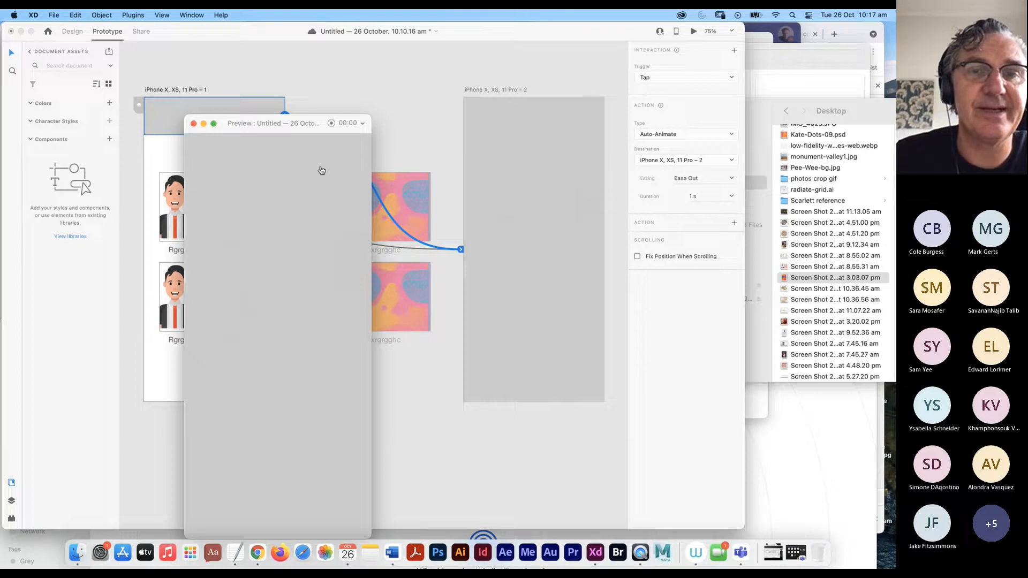
left_click(316, 198)
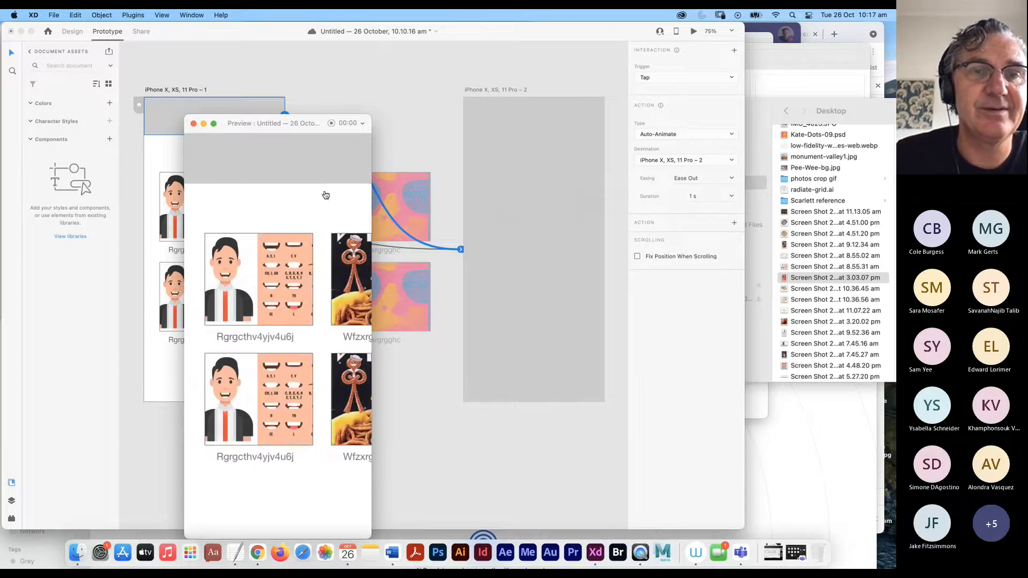
left_click(323, 167)
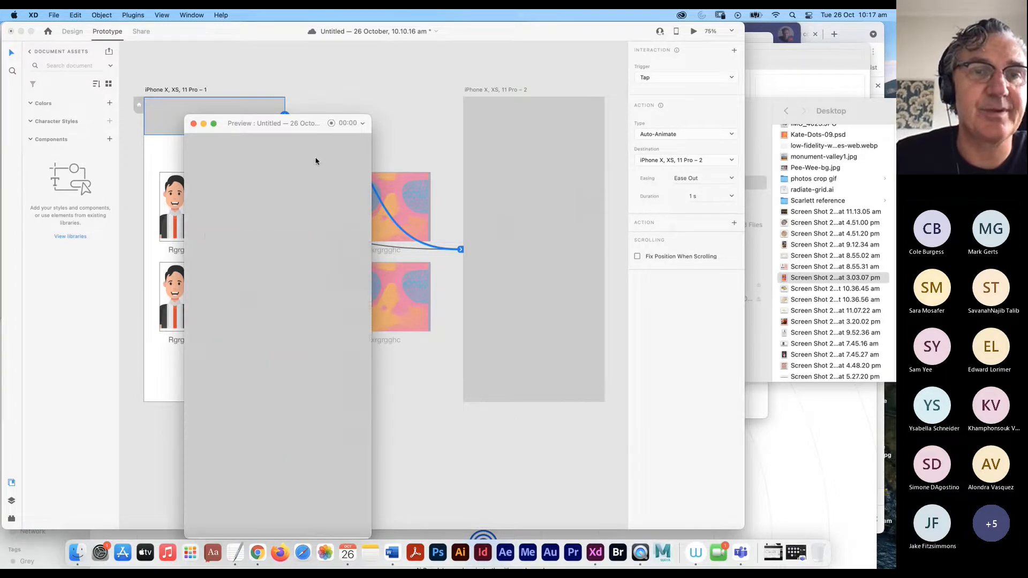
left_click_drag(277, 123, 378, 60)
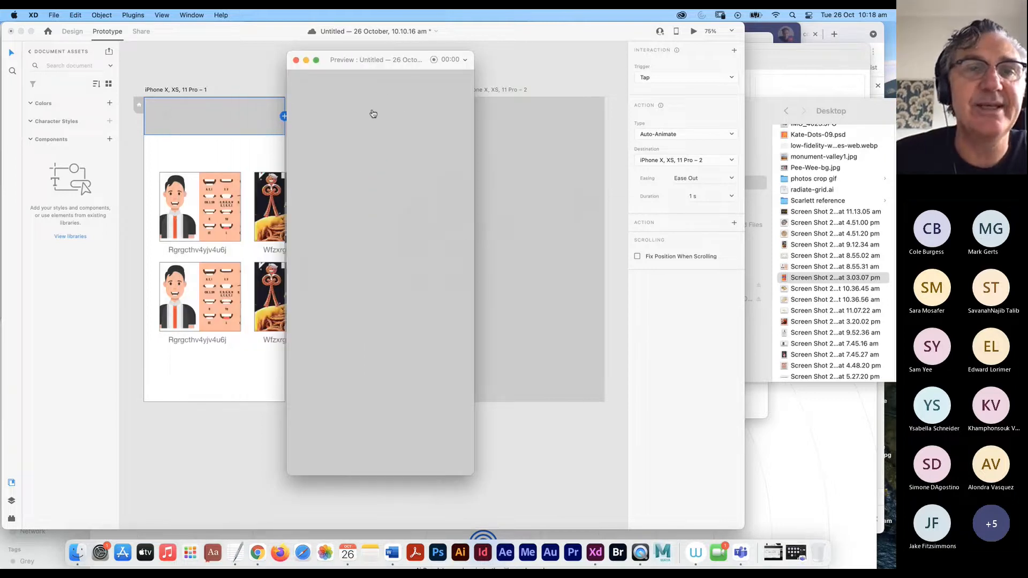
left_click(354, 105)
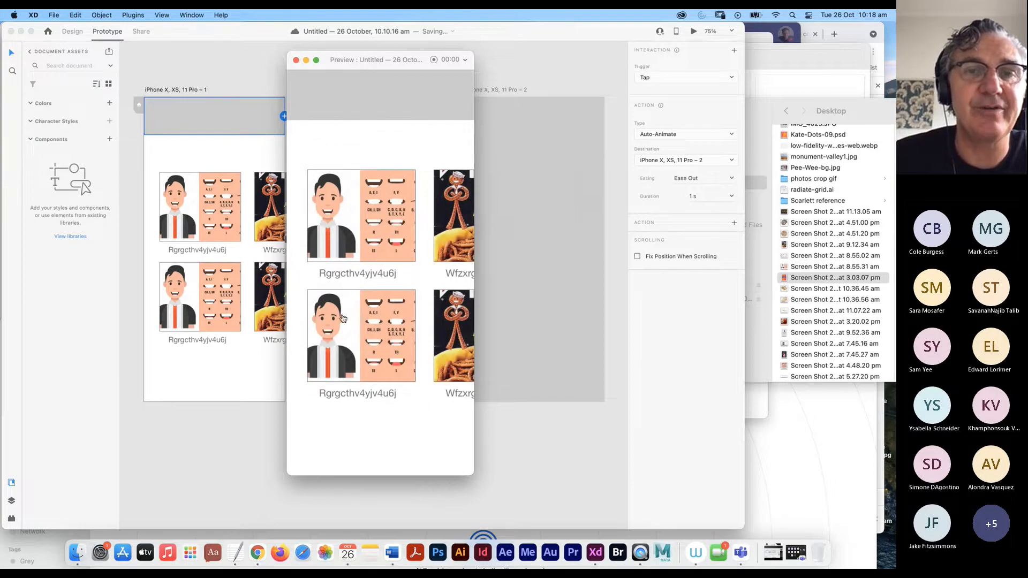
left_click(354, 94)
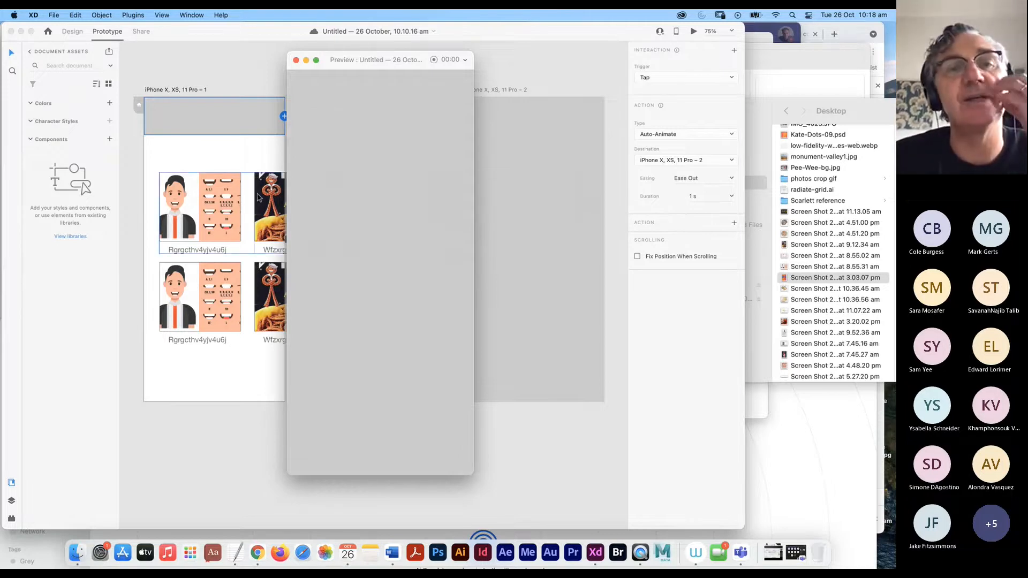
left_click(296, 62)
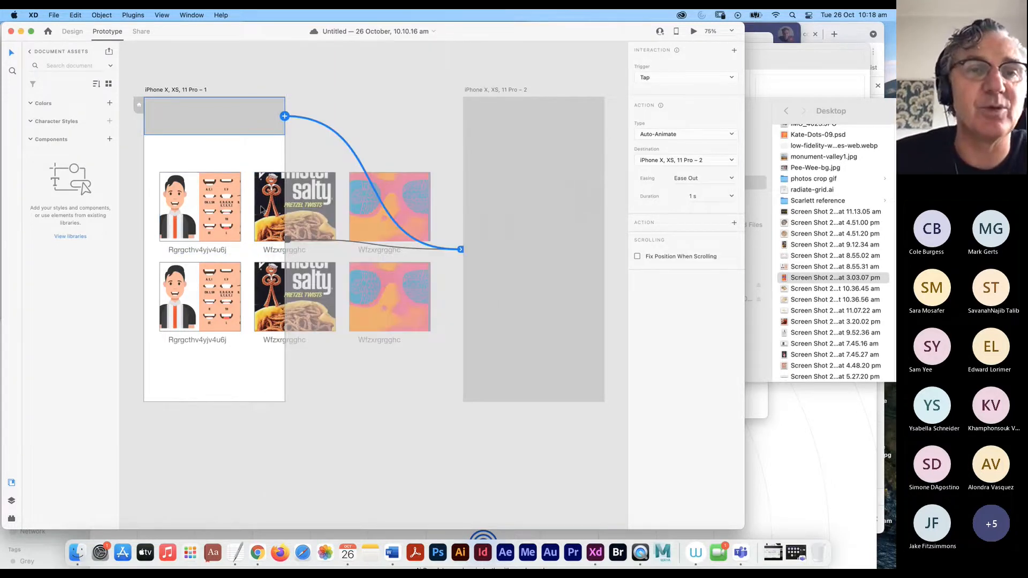
left_click(244, 224)
left_click(243, 223)
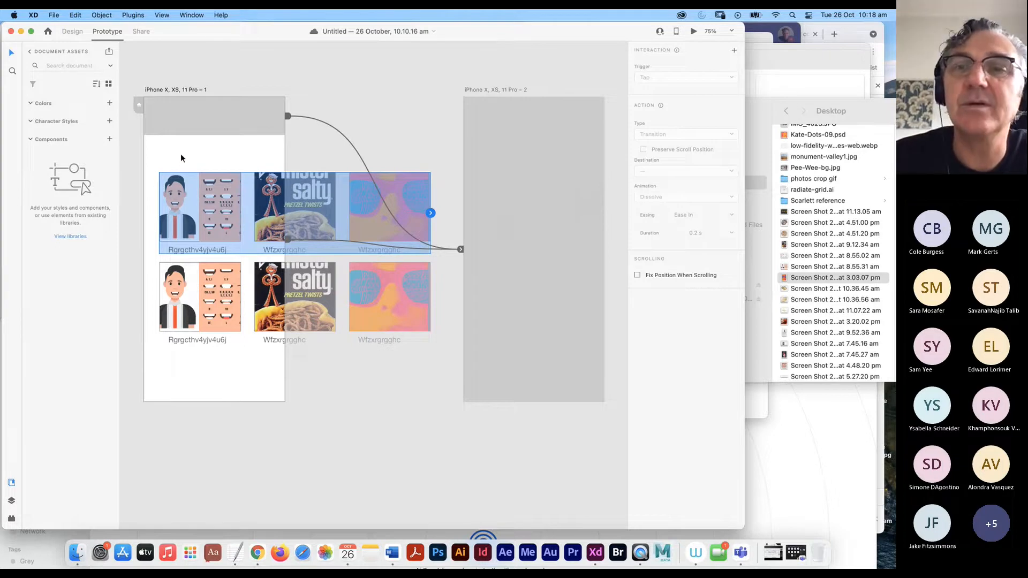
- Make the top card row a horizontal scroll group, sliding its cards left to show the pretzel and orange sunglasses cards
left_click(72, 32)
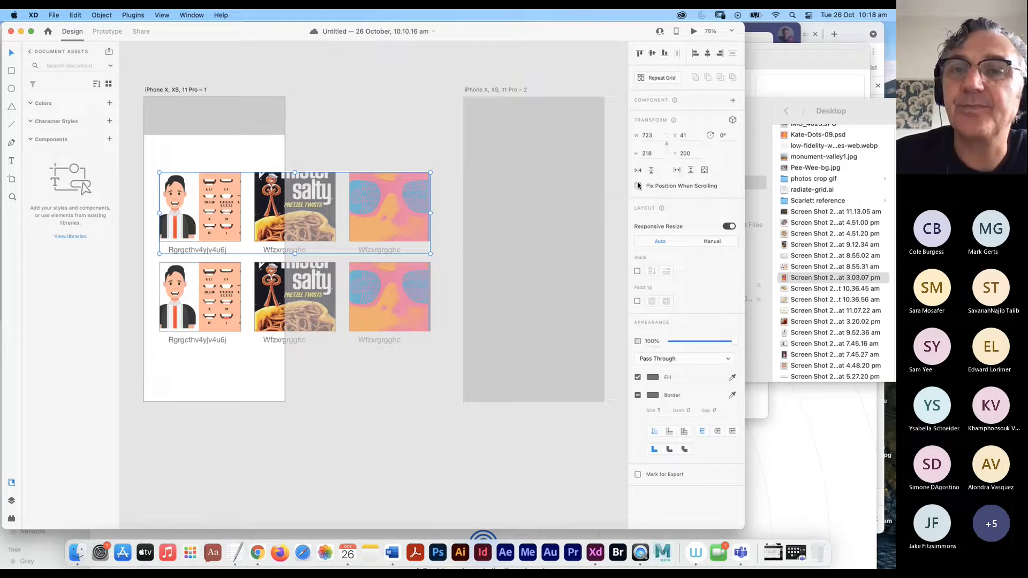
left_click(678, 172)
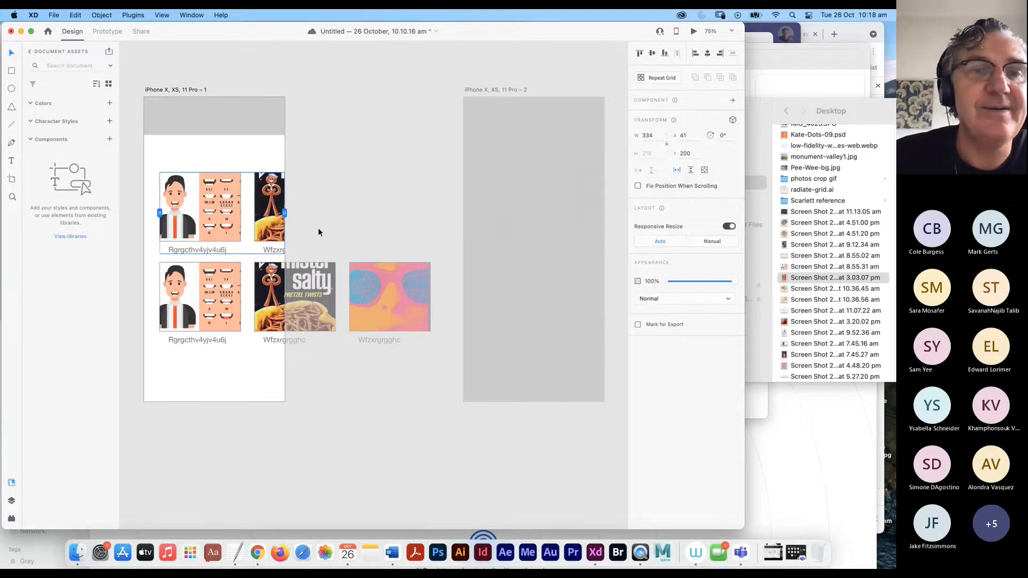
left_click_drag(269, 220, 158, 224)
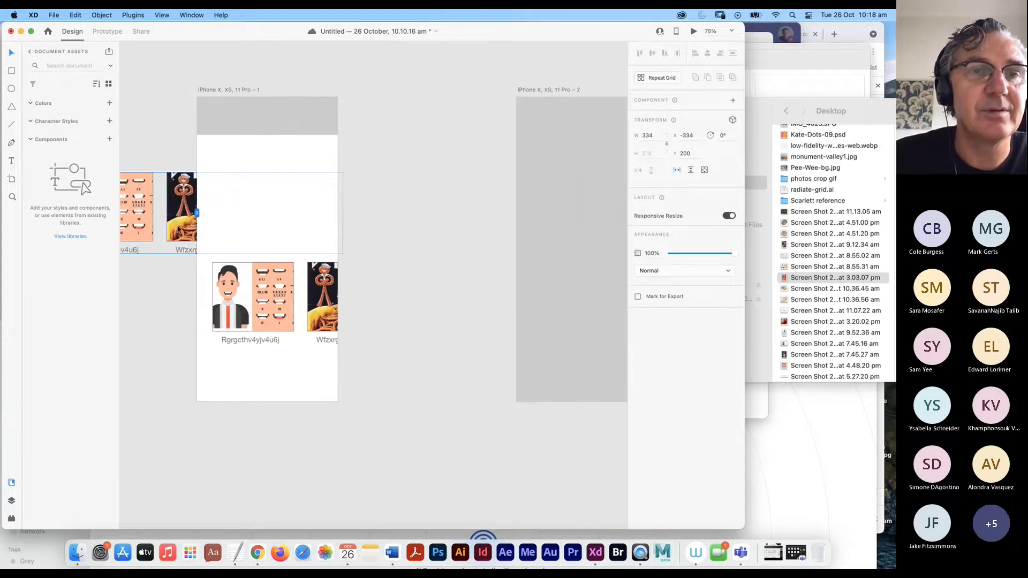
key("super+z")
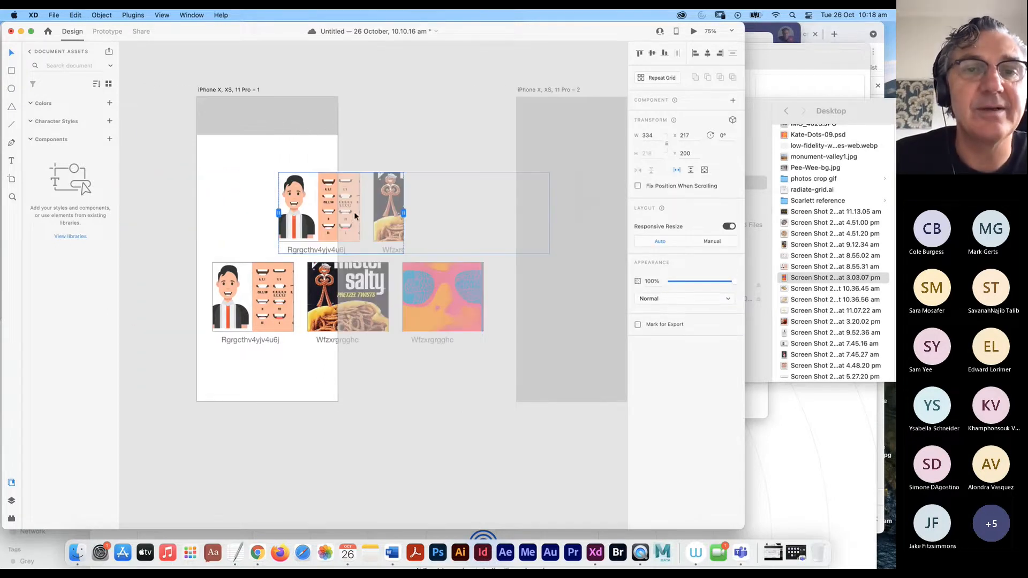
left_click_drag(327, 218, 273, 221)
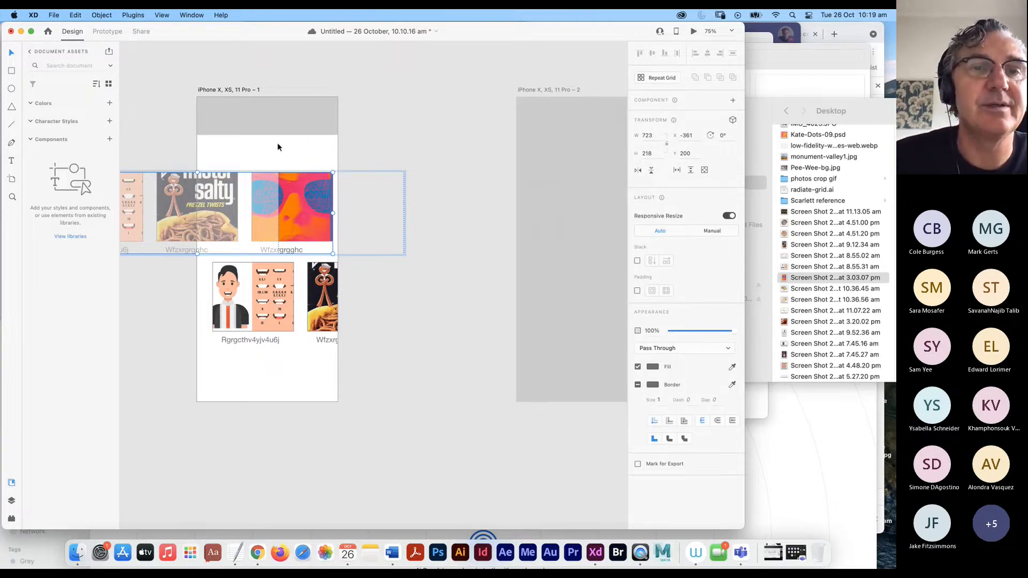
- Preview the prototype, then adjust the link wires and undo an accidental move
left_click(694, 31)
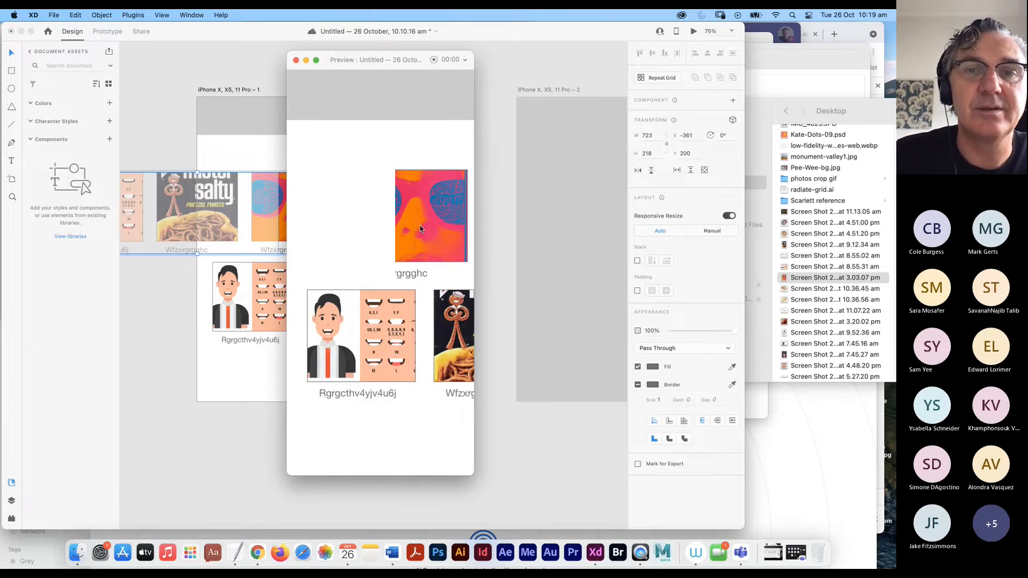
left_click(296, 59)
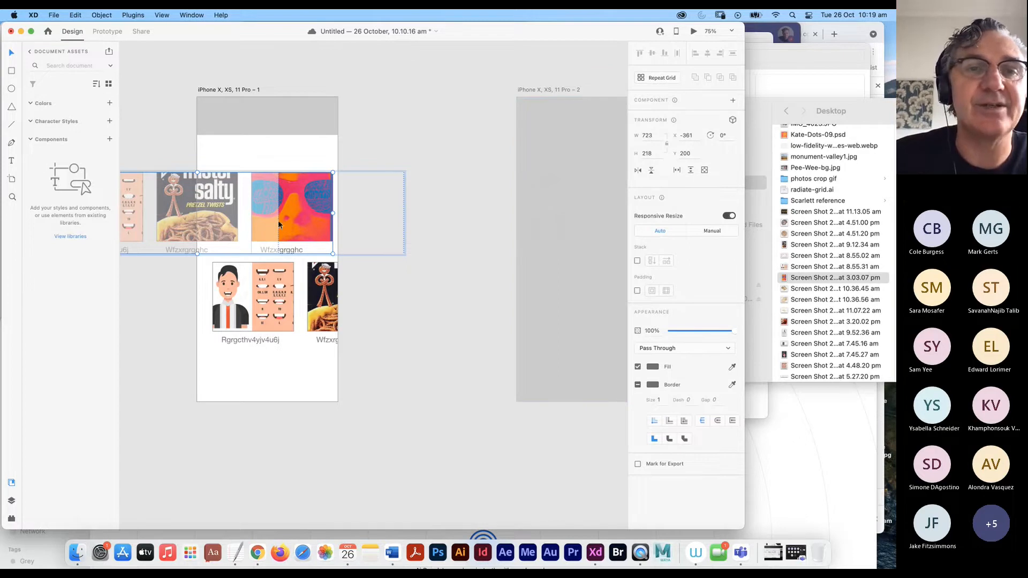
left_click(107, 31)
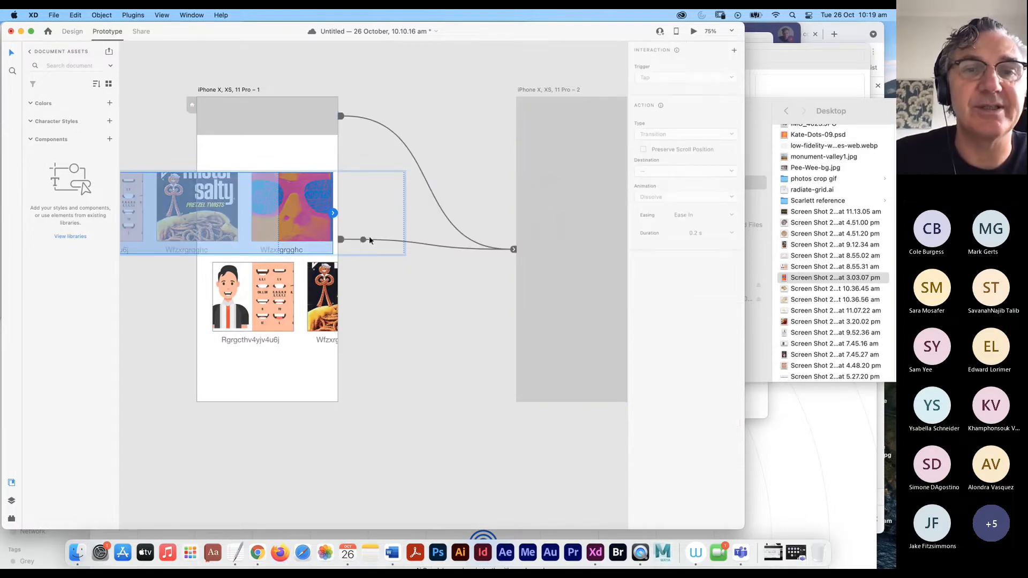
left_click_drag(506, 254, 344, 118)
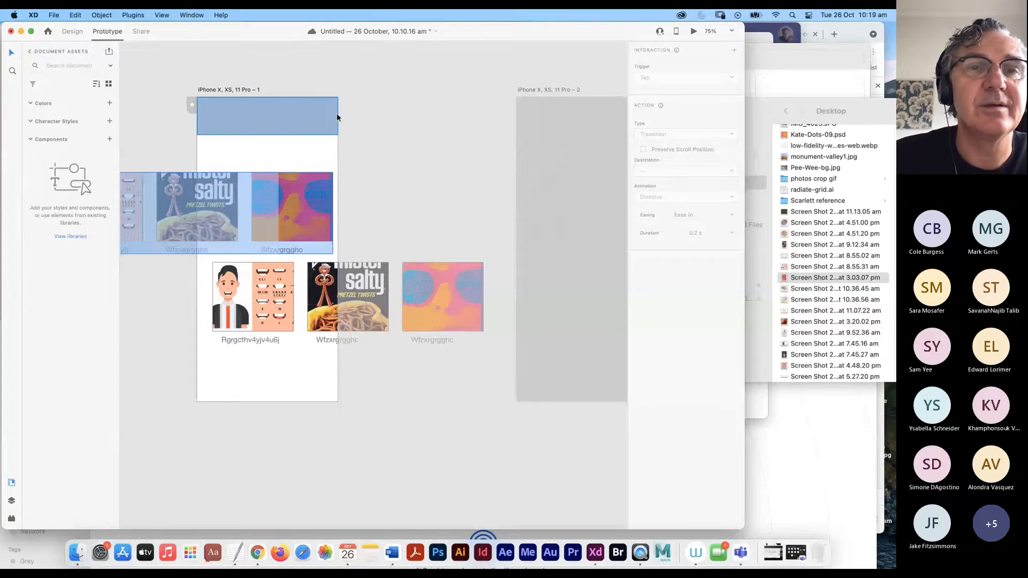
left_click_drag(328, 118, 362, 123)
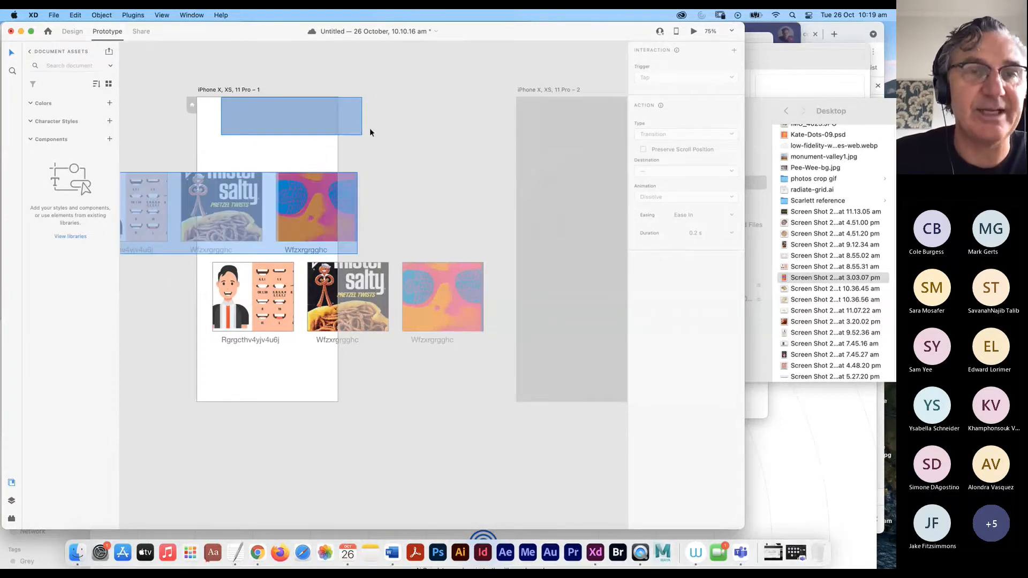
key("super+z")
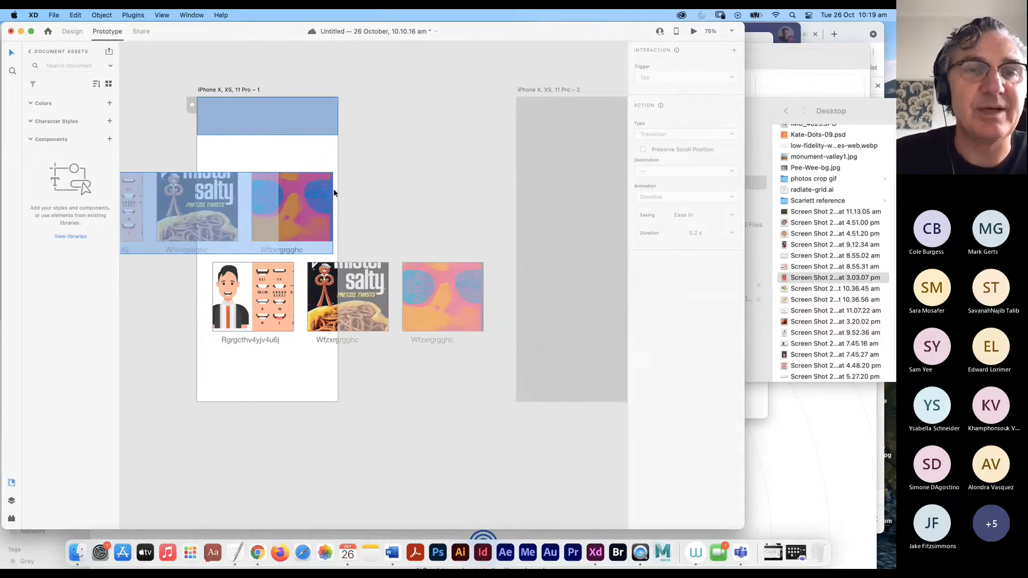
- Preview again, scrolling the top card row sideways, then select the lower card row
left_click(694, 32)
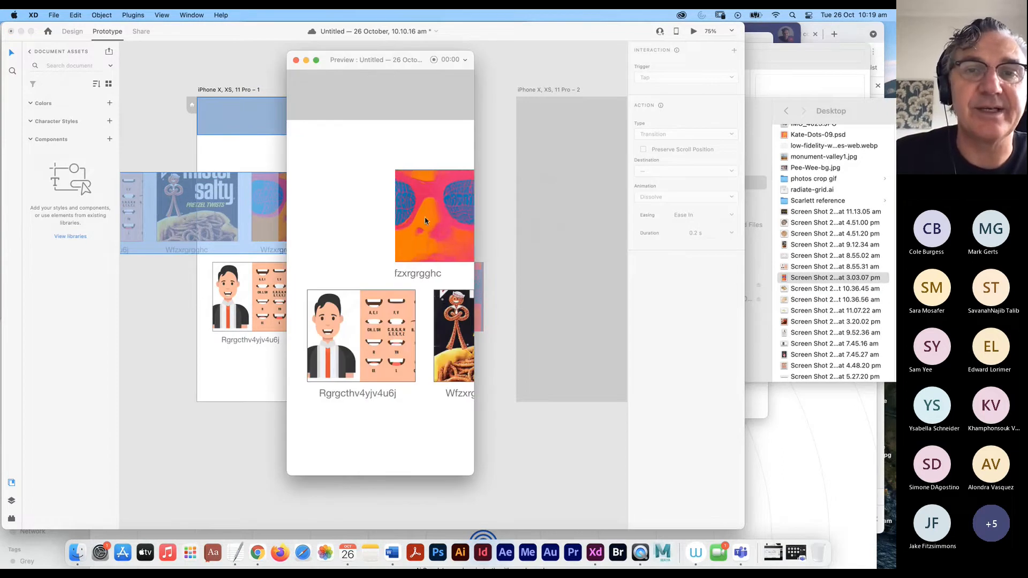
scroll(422, 225, "left", 10)
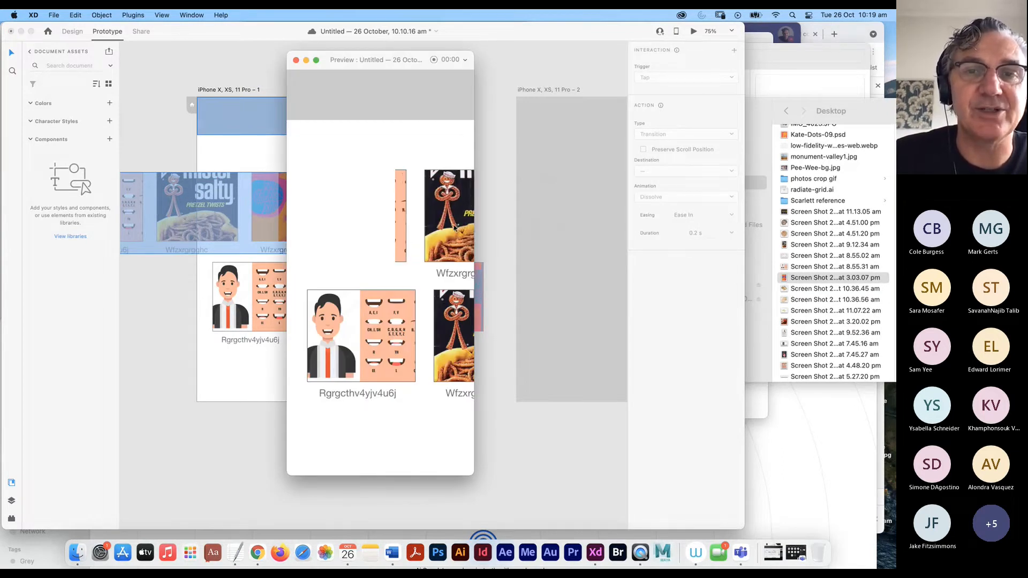
scroll(442, 229, "left", 3)
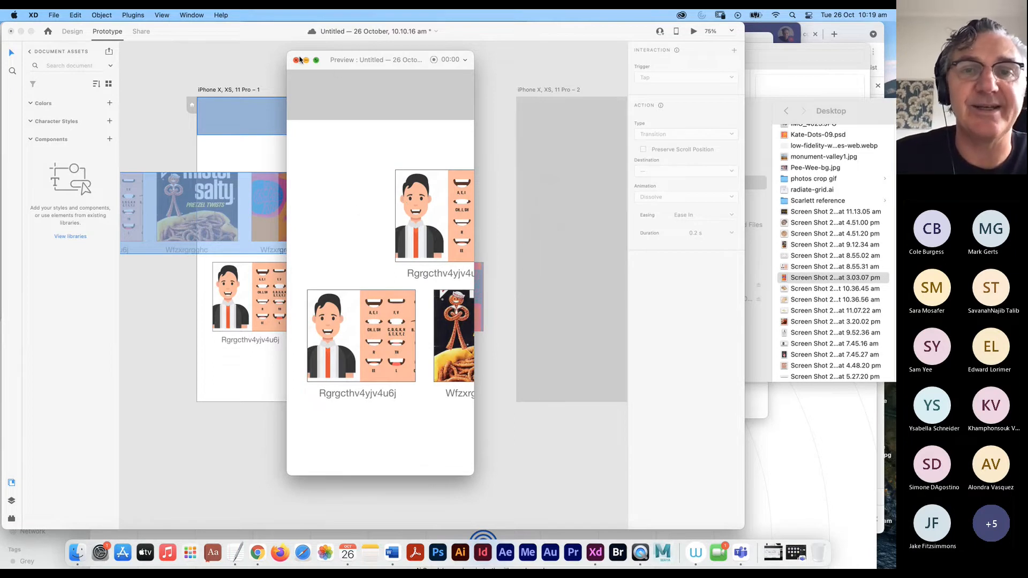
left_click(298, 59)
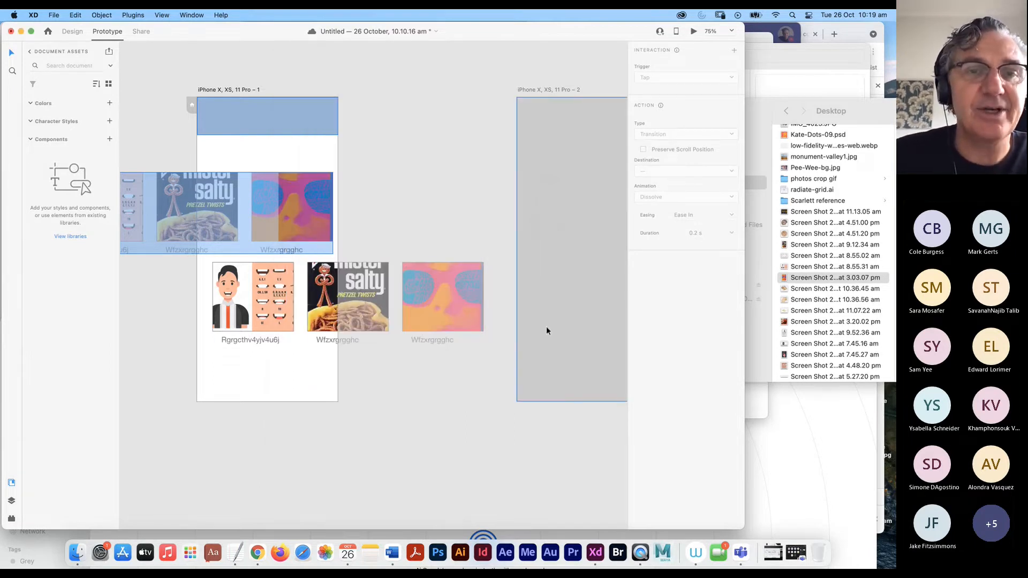
left_click(265, 312)
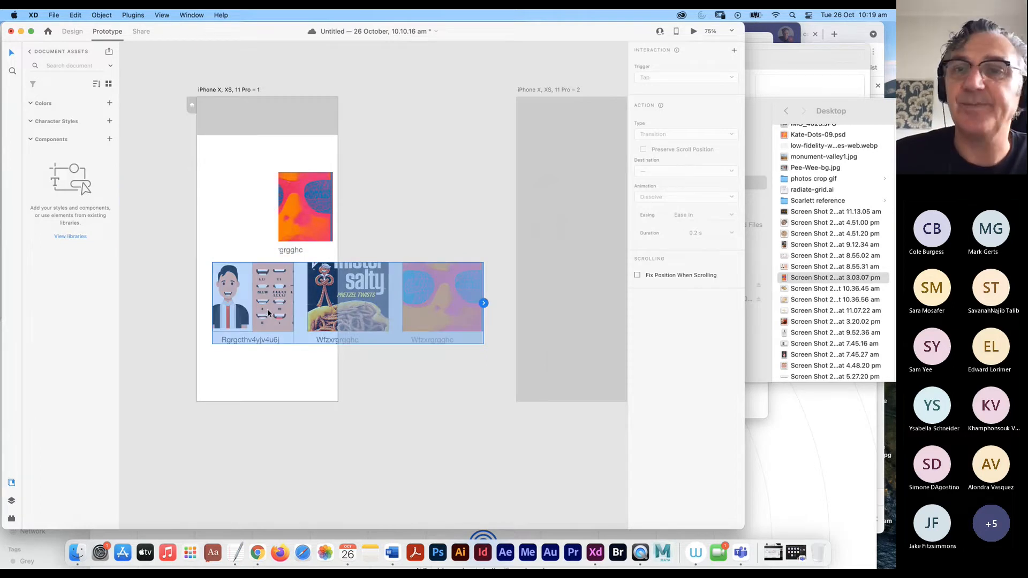
- Make the lower card row a horizontal scroll group and slide its cards left to x −367
left_click(72, 31)
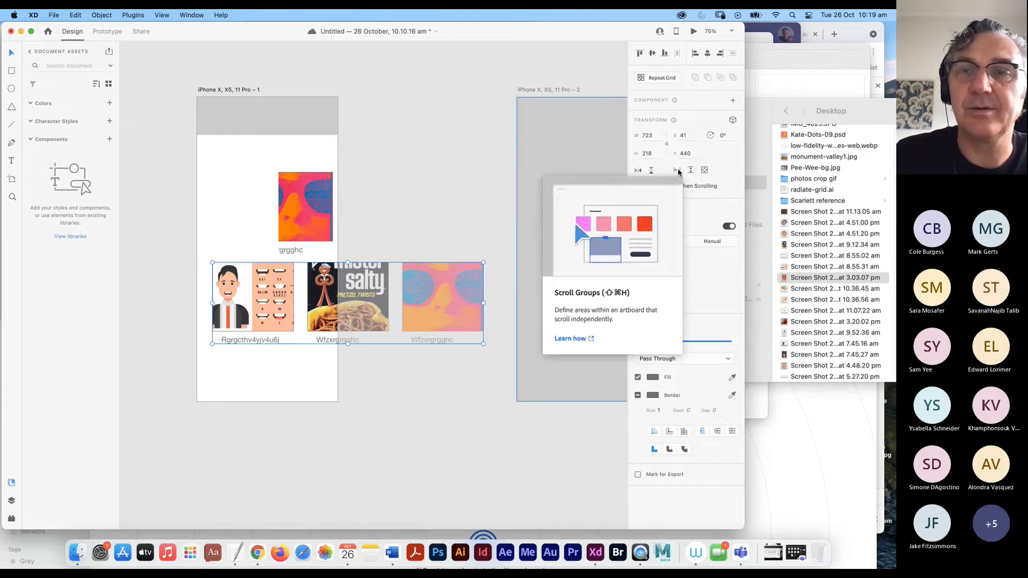
left_click(677, 170)
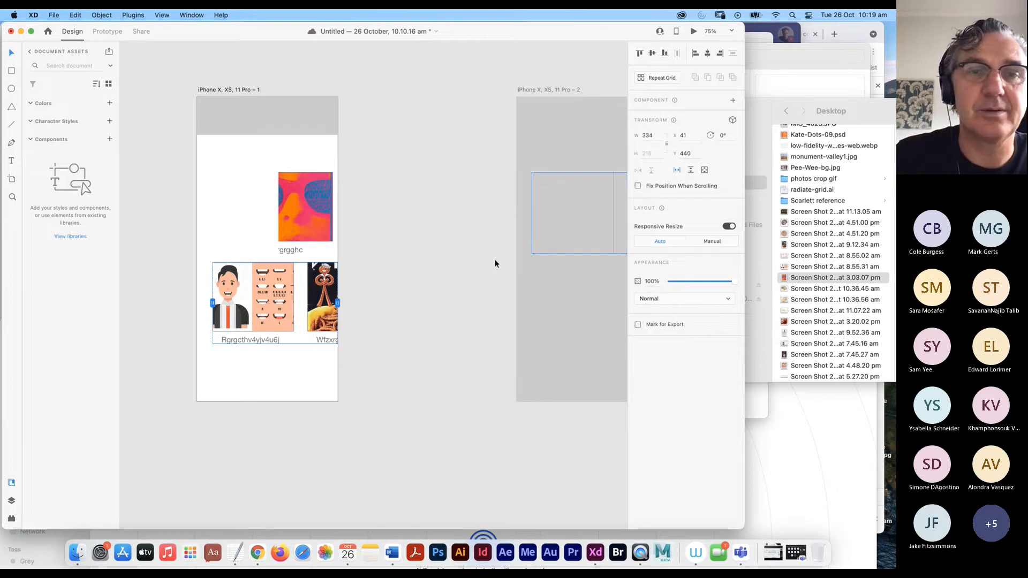
left_click_drag(311, 305, 270, 305)
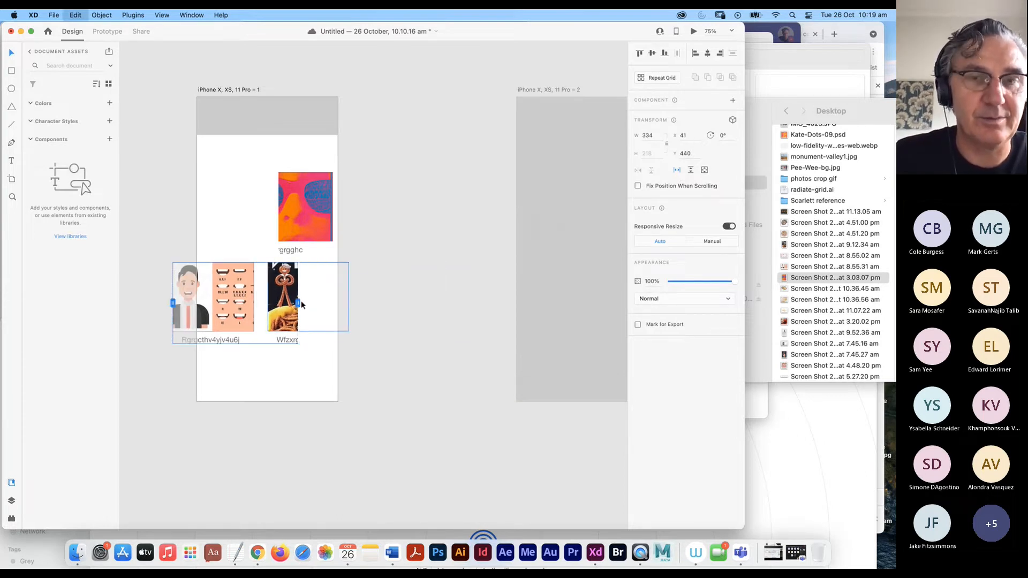
key("super+z")
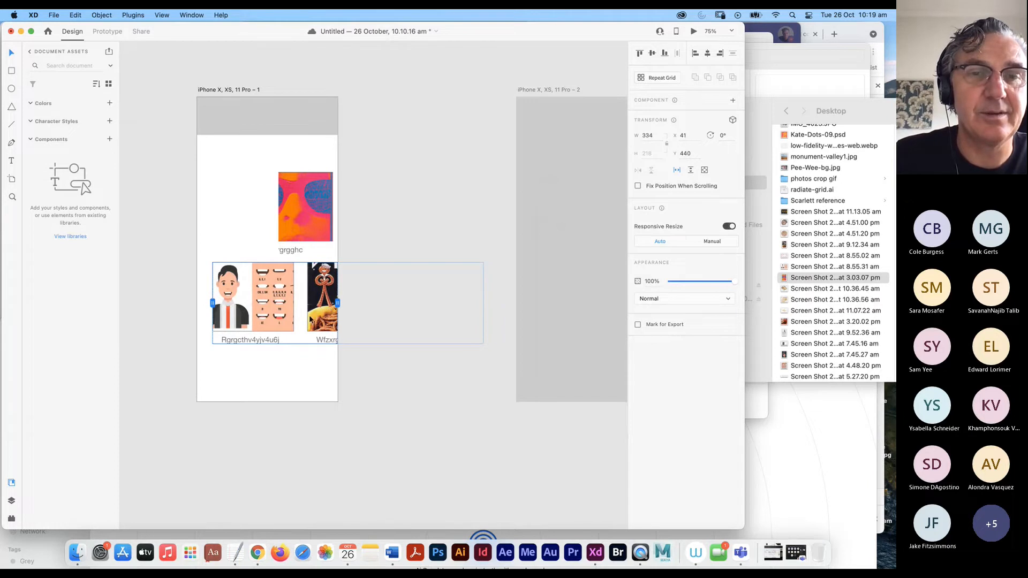
double_click(311, 320)
left_click_drag(344, 318, 284, 309)
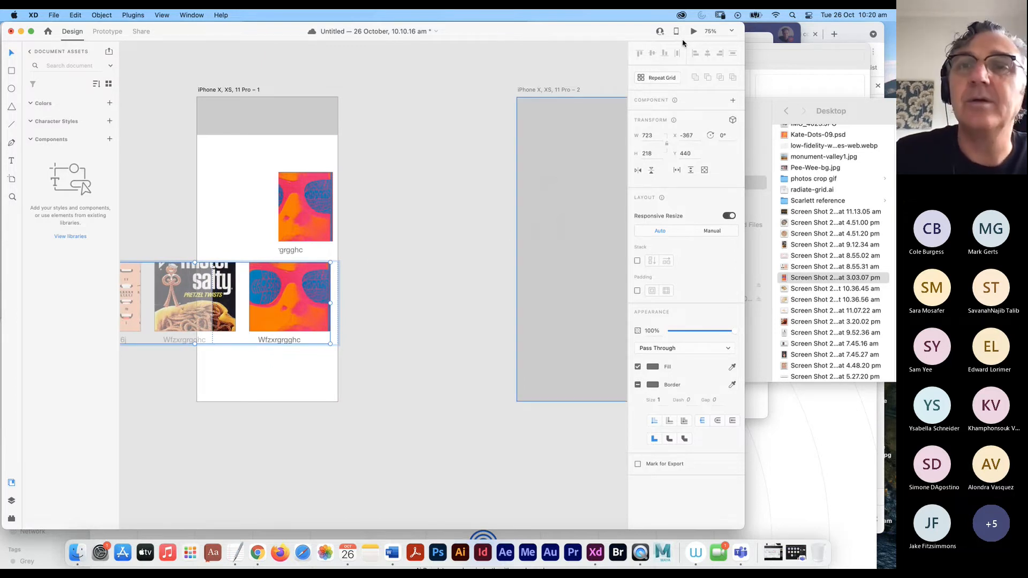
left_click(695, 32)
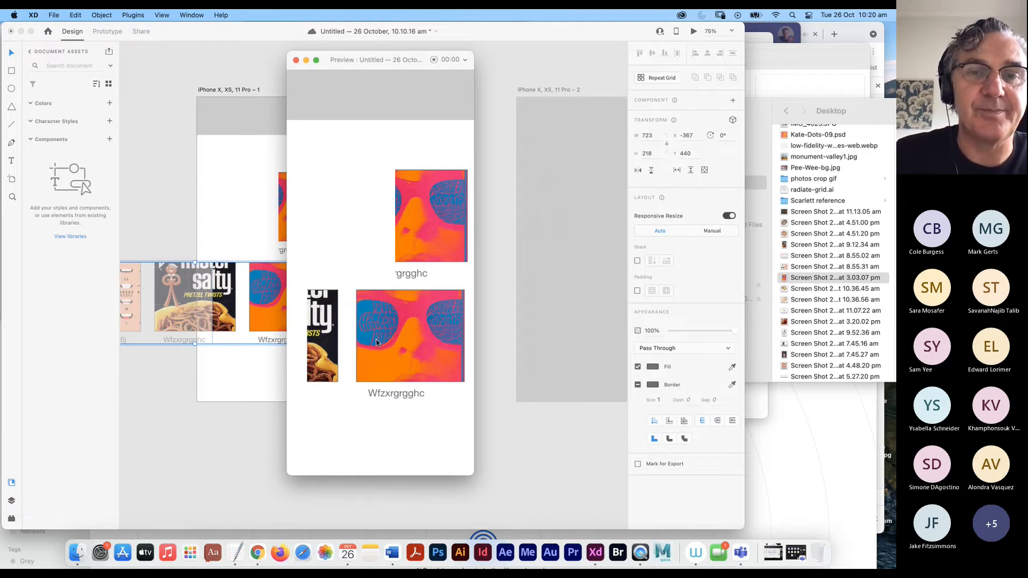
scroll(396, 337, "right", 6)
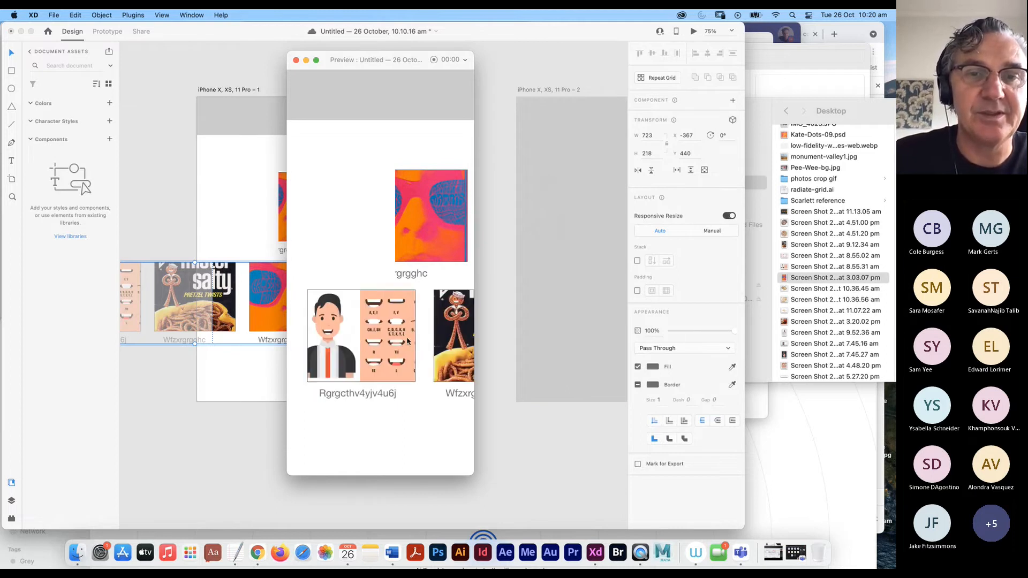
scroll(417, 337, "right", 3)
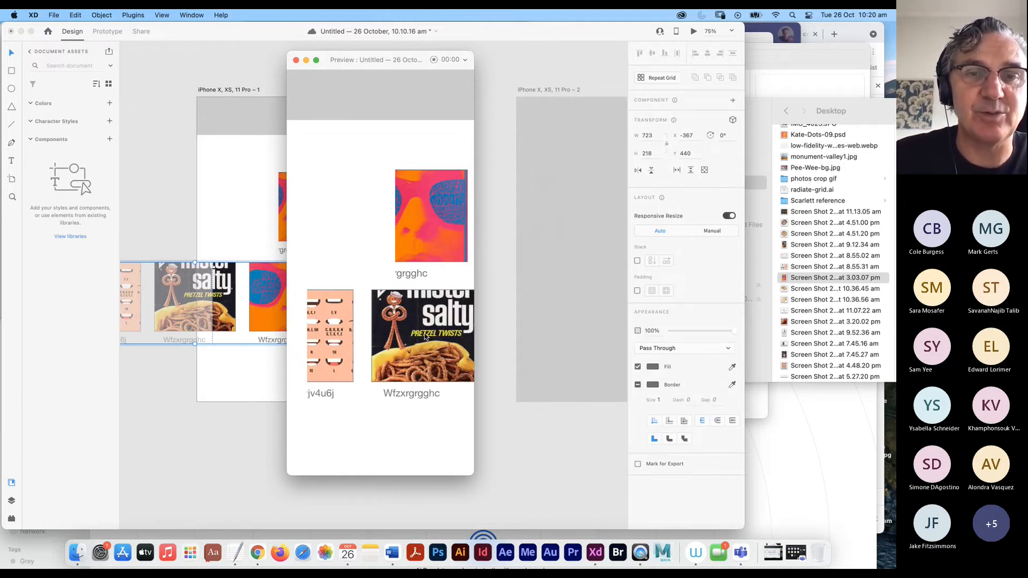
scroll(426, 336, "left", 3)
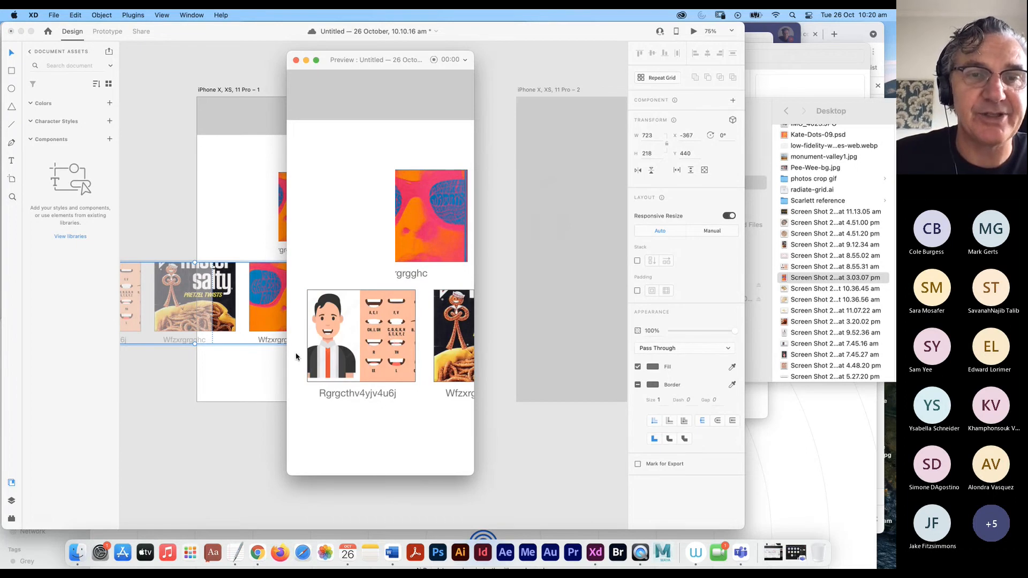
scroll(402, 348, "right", 5)
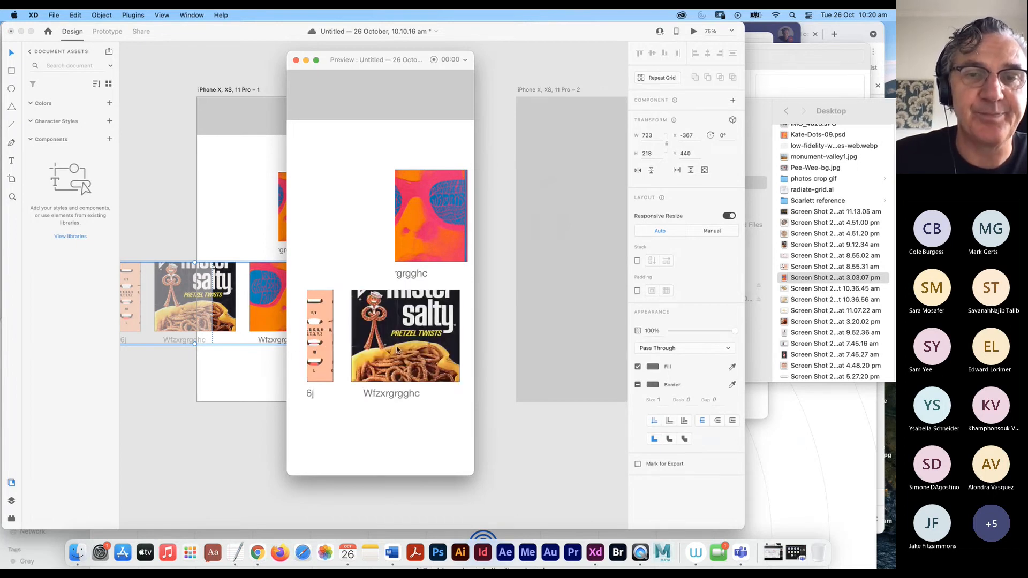
scroll(368, 348, "left", 5)
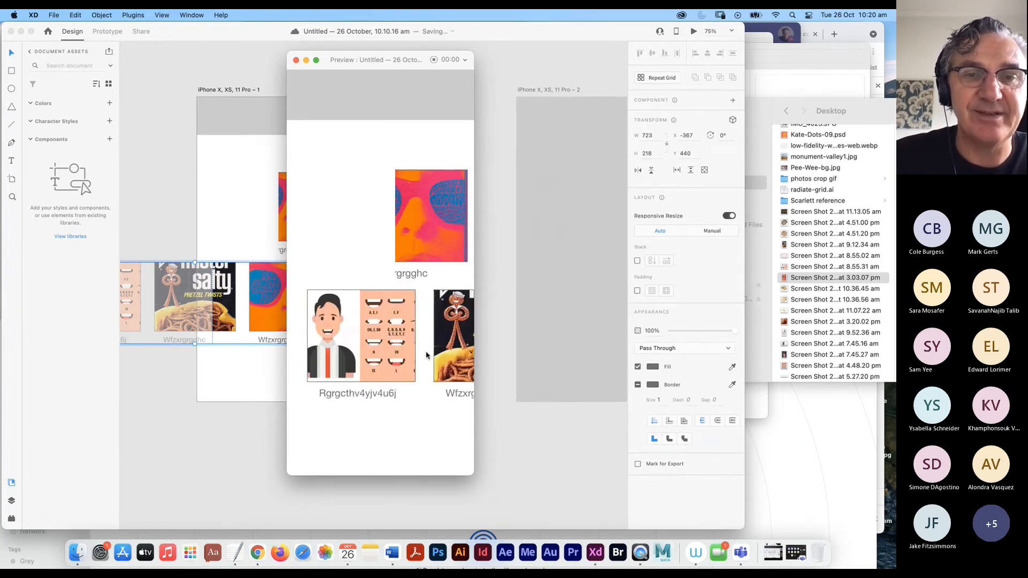
scroll(368, 349, "right", 5)
scroll(375, 343, "left", 5)
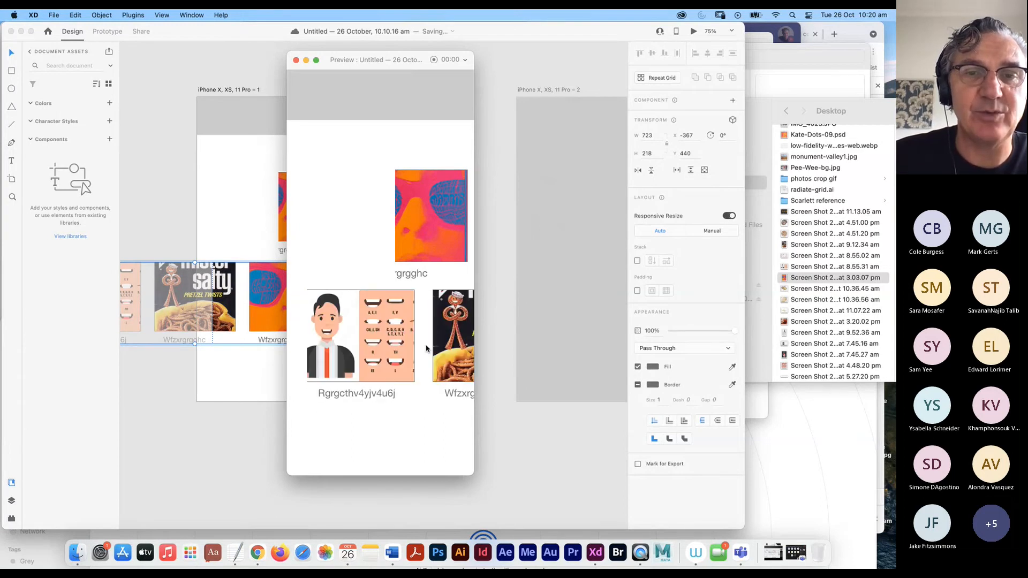
scroll(391, 359, "right", 5)
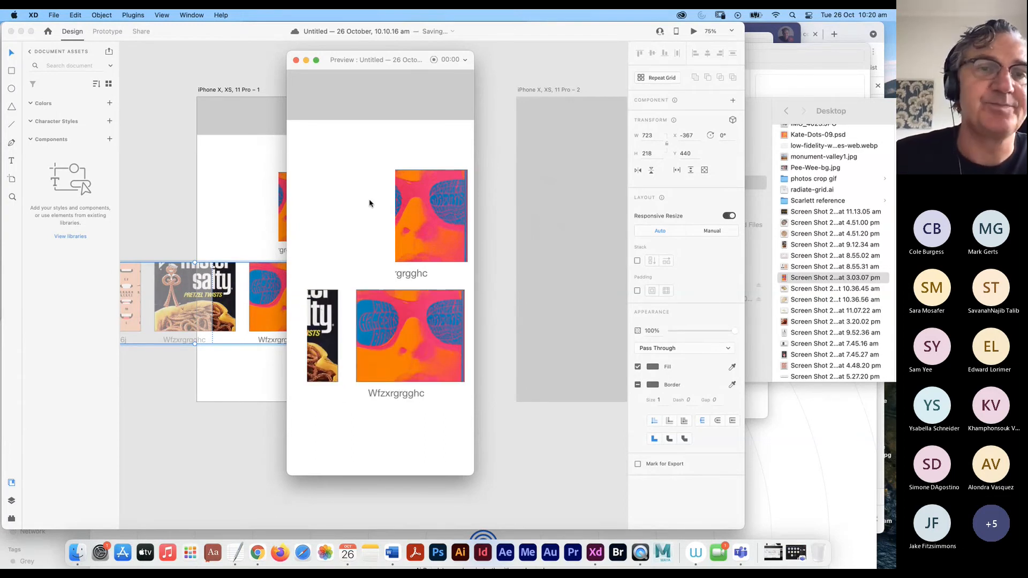
left_click(295, 60)
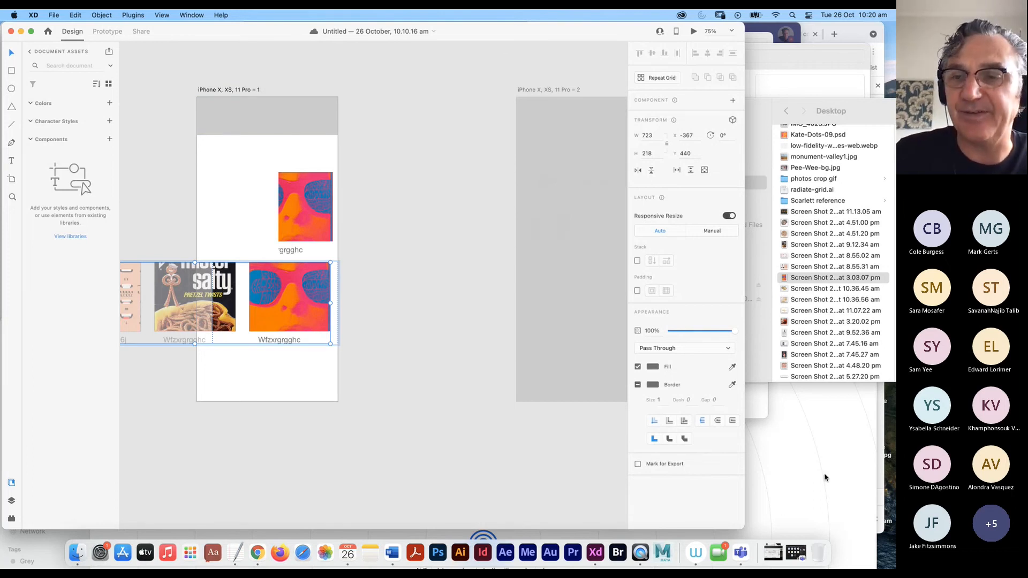
left_click(828, 521)
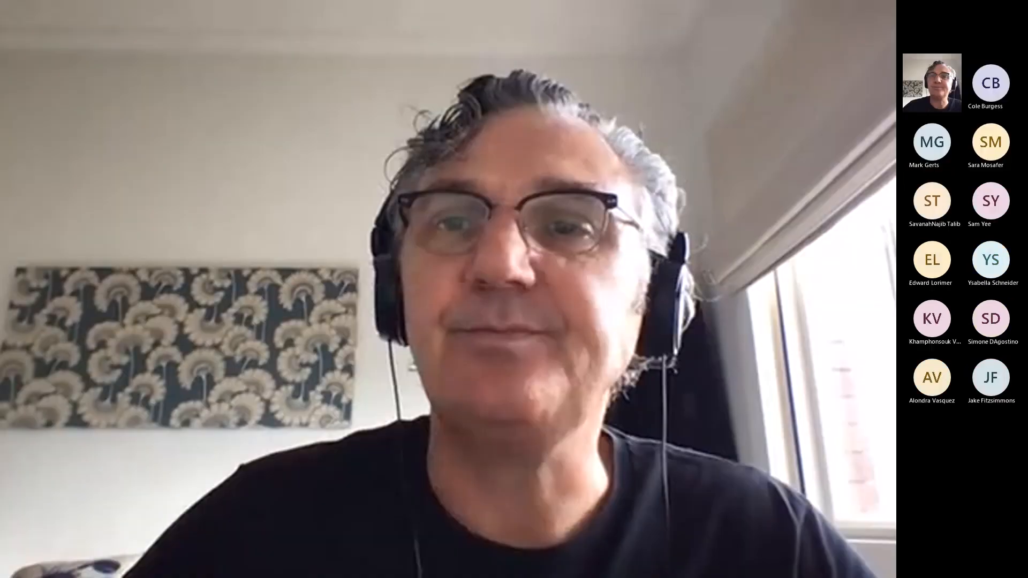